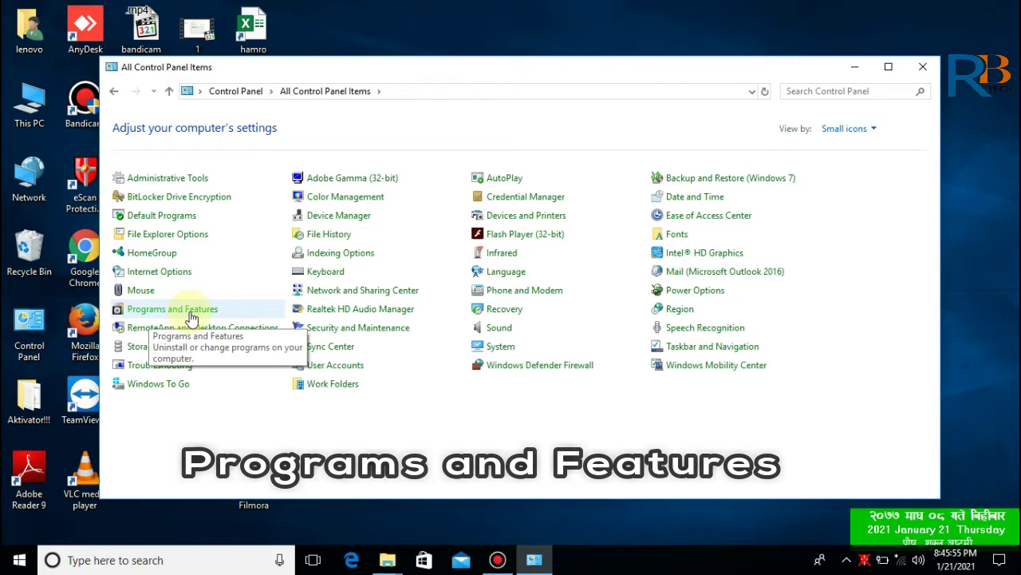
Open Programs and Features and start the uninstaller for VLC media player
{"action": "left_click", "coordinate": [173, 311]}
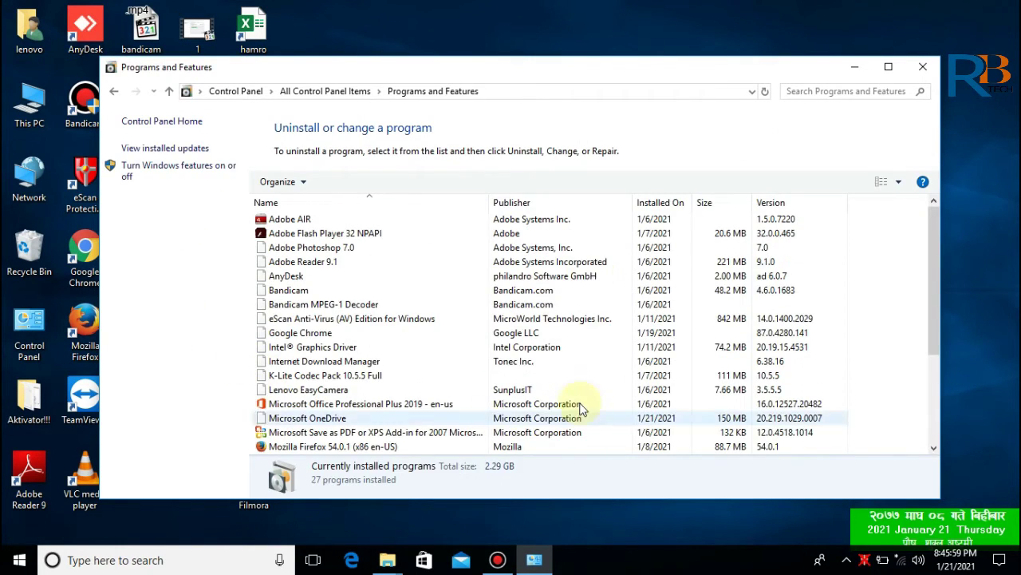
{"action": "scroll", "coordinate": [319, 359], "scroll_direction": "down", "scroll_amount": 5}
{"action": "left_click", "coordinate": [285, 417]}
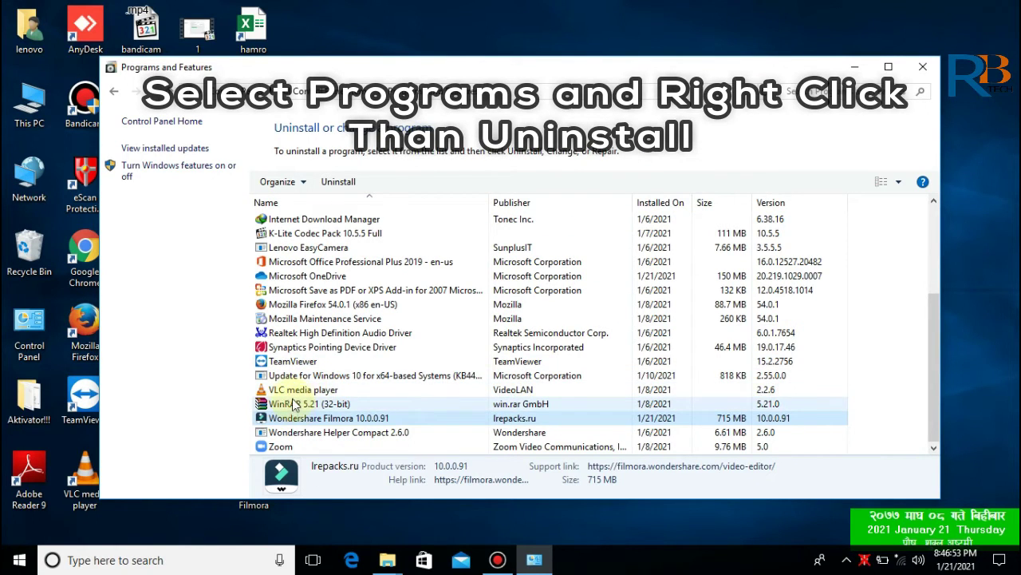
{"action": "left_click", "coordinate": [293, 391]}
{"action": "right_click", "coordinate": [293, 392]}
{"action": "left_click", "coordinate": [325, 396]}
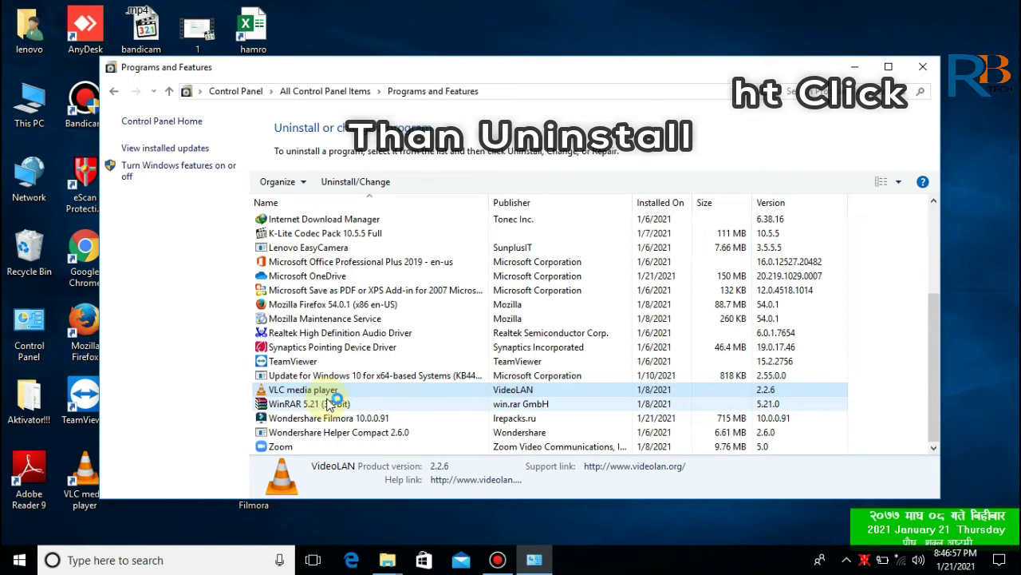
Uninstall VLC media player with the option to delete preferences and cache enabled, and finish the wizard
{"action": "left_click", "coordinate": [591, 399]}
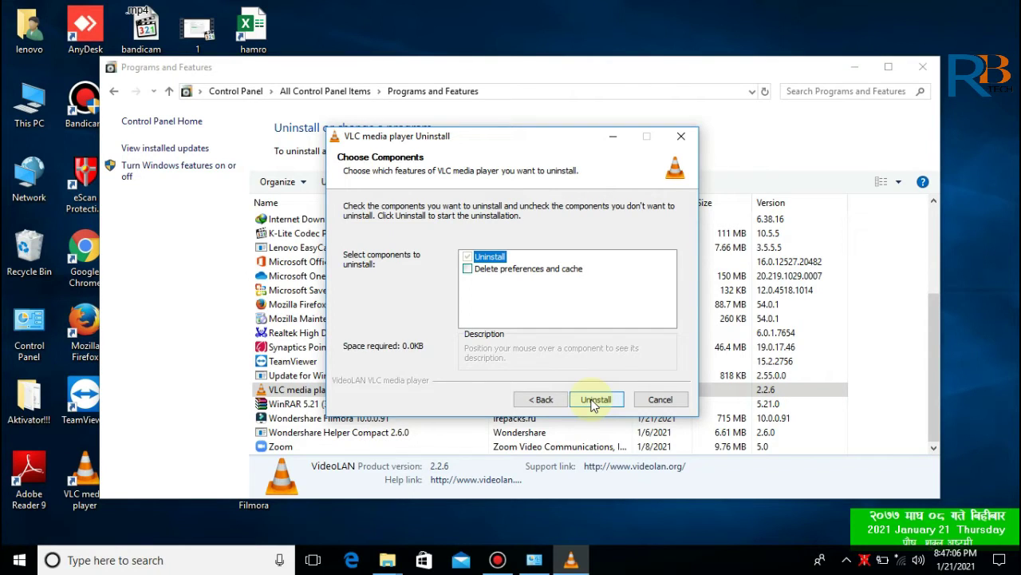
{"action": "left_click", "coordinate": [467, 269]}
{"action": "left_click", "coordinate": [468, 257]}
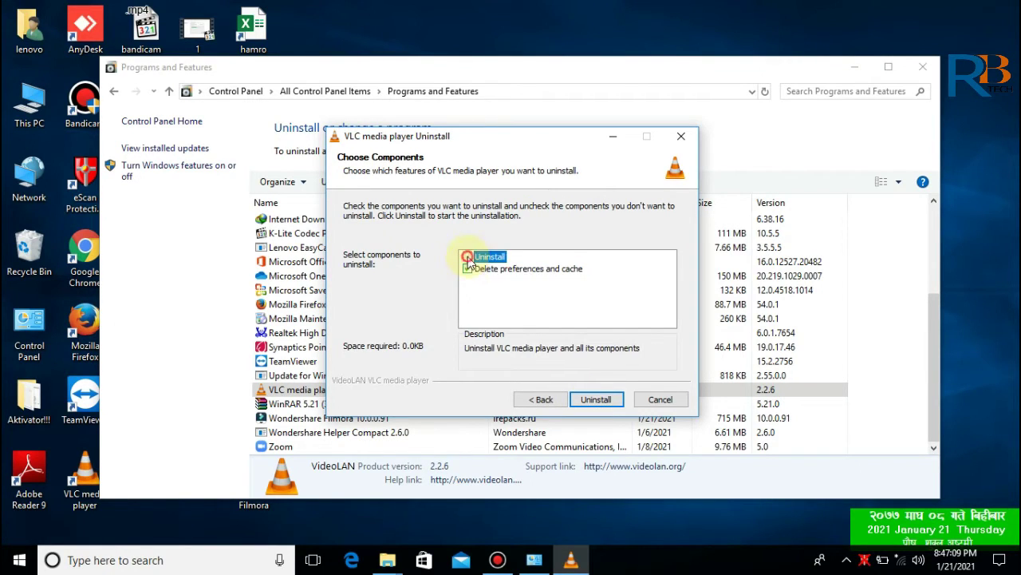
{"action": "left_click", "coordinate": [589, 400]}
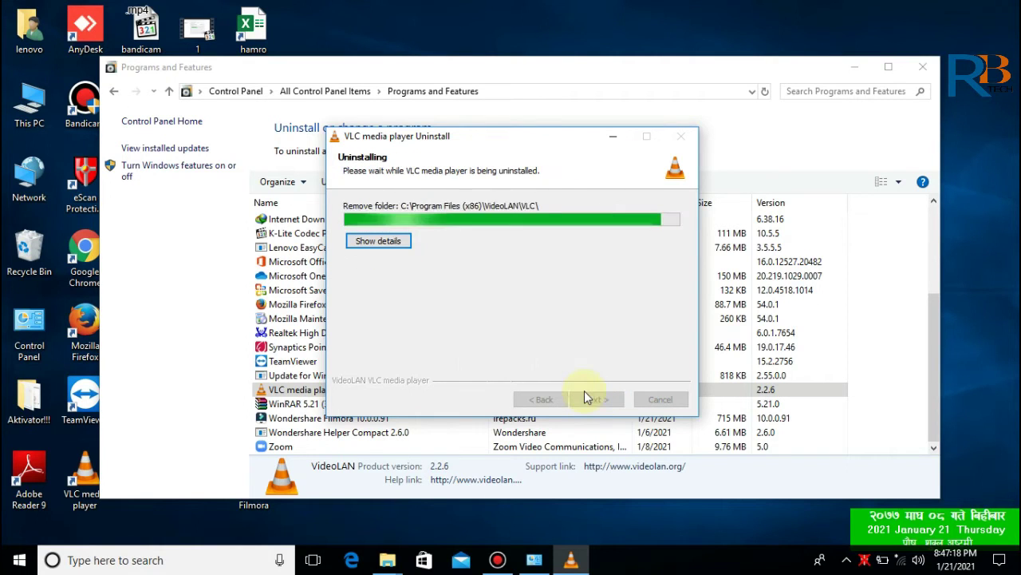
{"action": "left_click", "coordinate": [597, 400]}
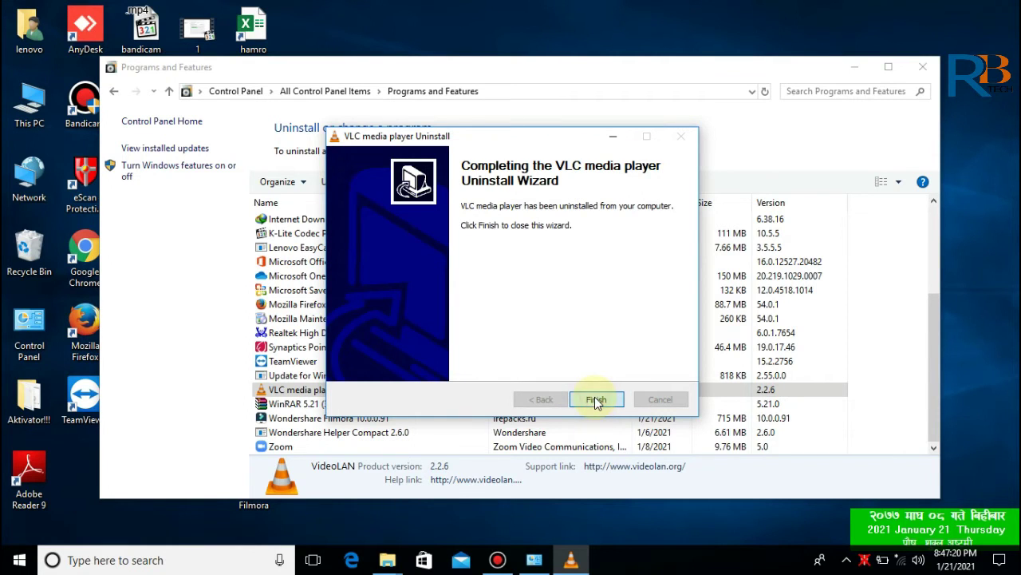
Try to uninstall Wondershare Filmora 10.0.0.91 from the installed programs list
{"action": "left_click", "coordinate": [294, 422]}
{"action": "right_click", "coordinate": [295, 423]}
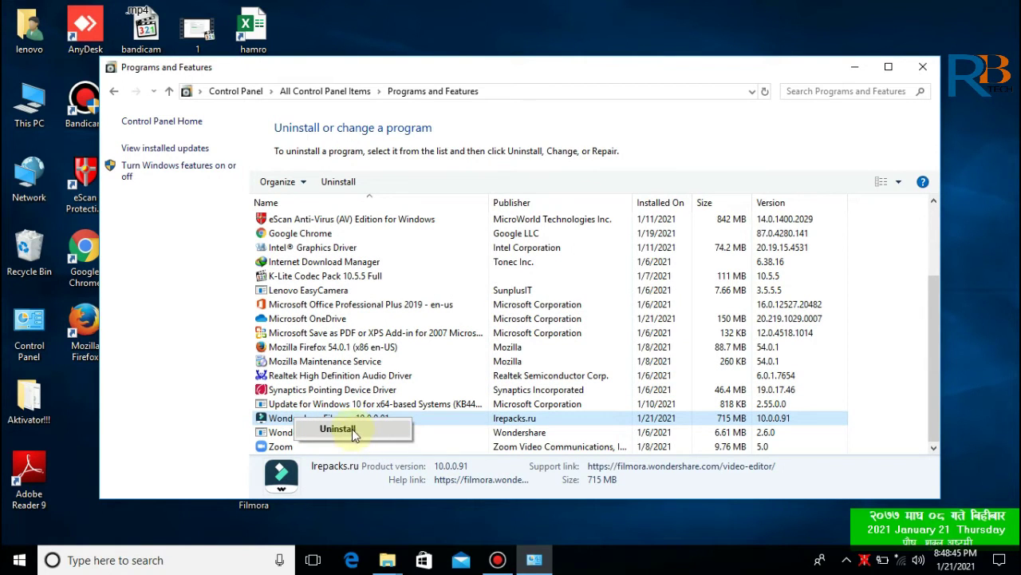
{"action": "left_click", "coordinate": [335, 427]}
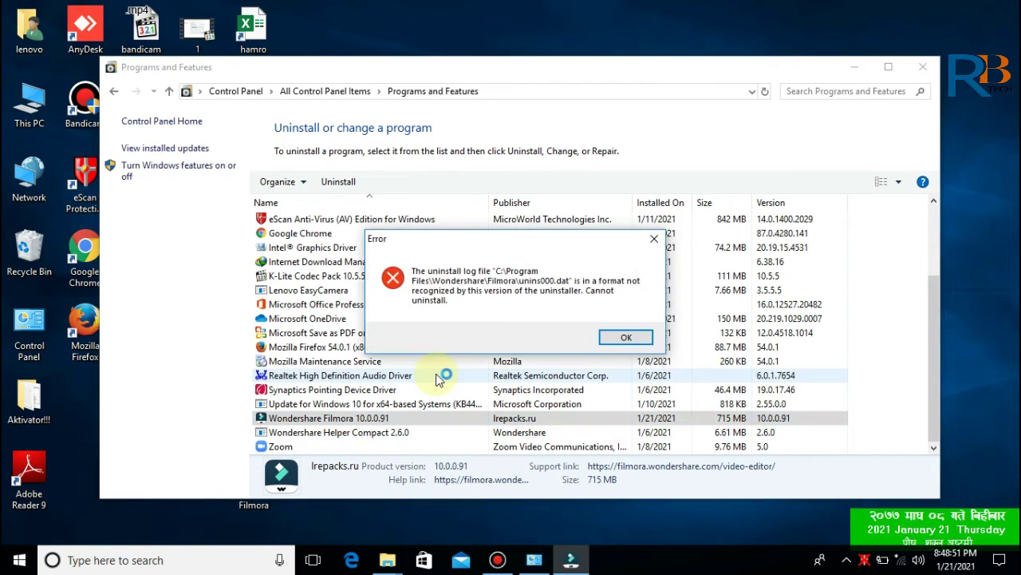
Underline the words "Cannot uninstall" in red in the error message, and close it along with Programs and Features
{"action": "key", "text": "ctrl+shift+2"}
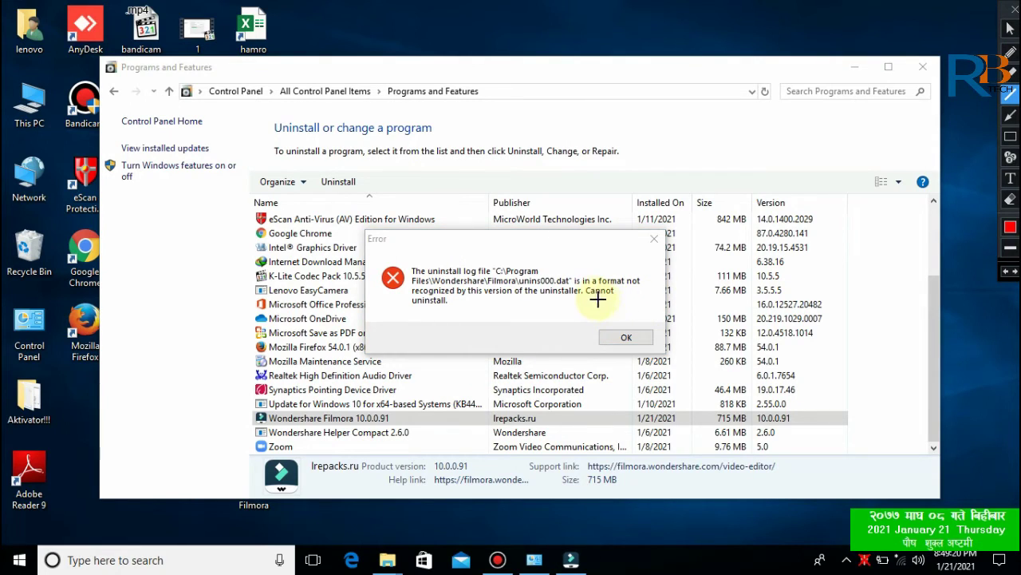
{"action": "left_click_drag", "start_coordinate": [589, 293], "coordinate": [616, 296]}
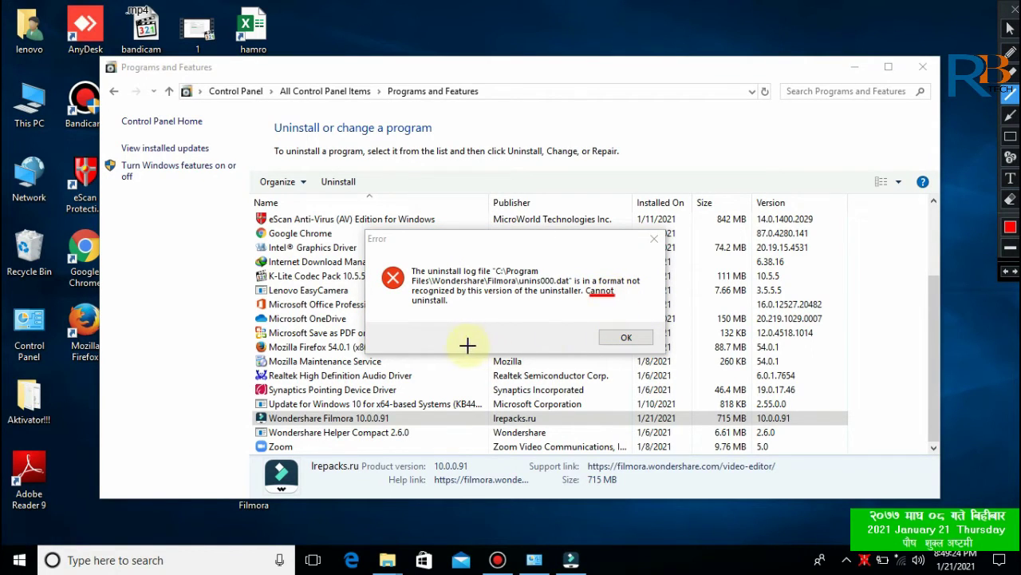
{"action": "left_click_drag", "start_coordinate": [450, 310], "coordinate": [412, 310]}
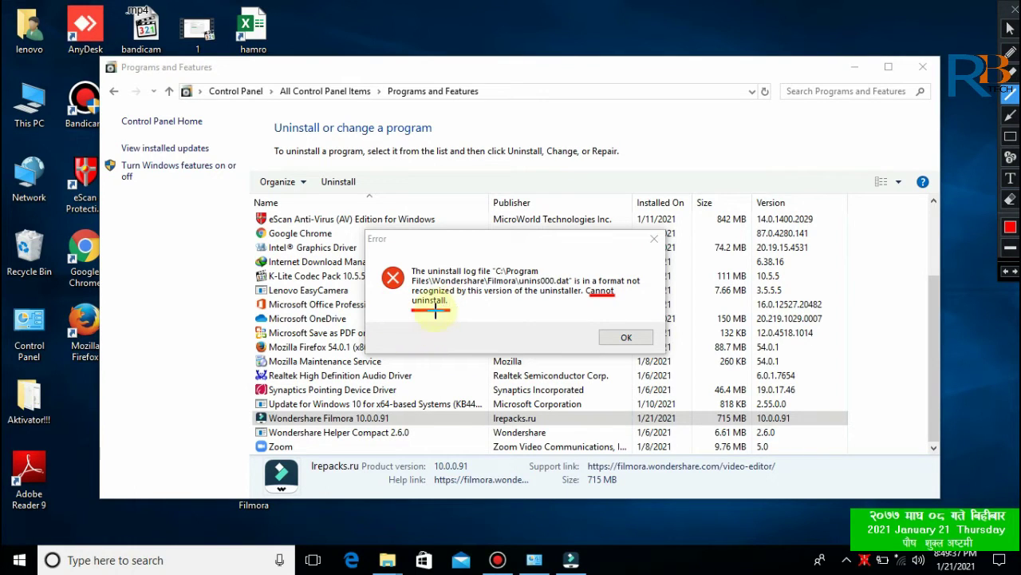
{"action": "key", "text": "ctrl+shift+1"}
{"action": "left_click", "coordinate": [632, 337]}
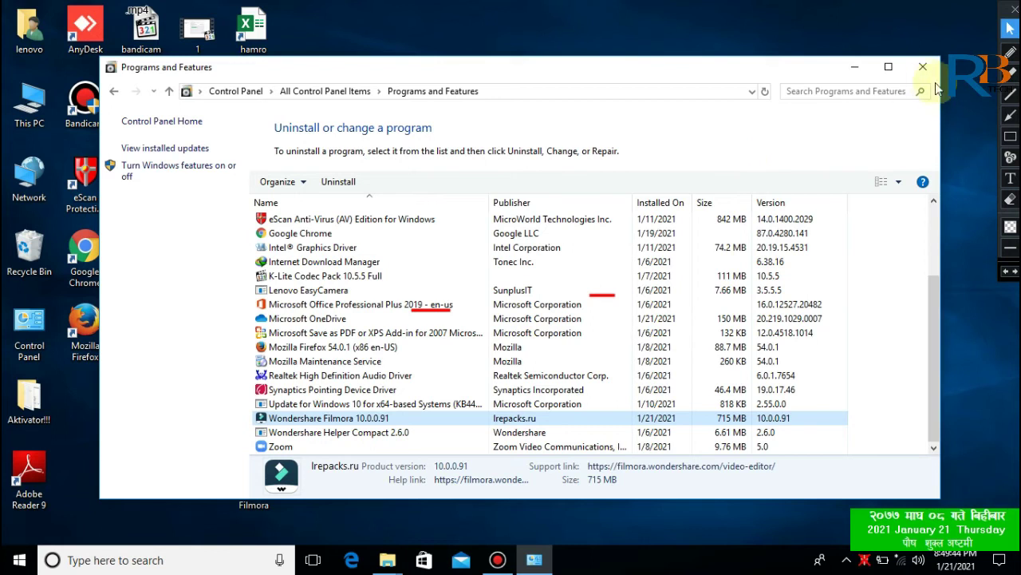
{"action": "left_click", "coordinate": [922, 70]}
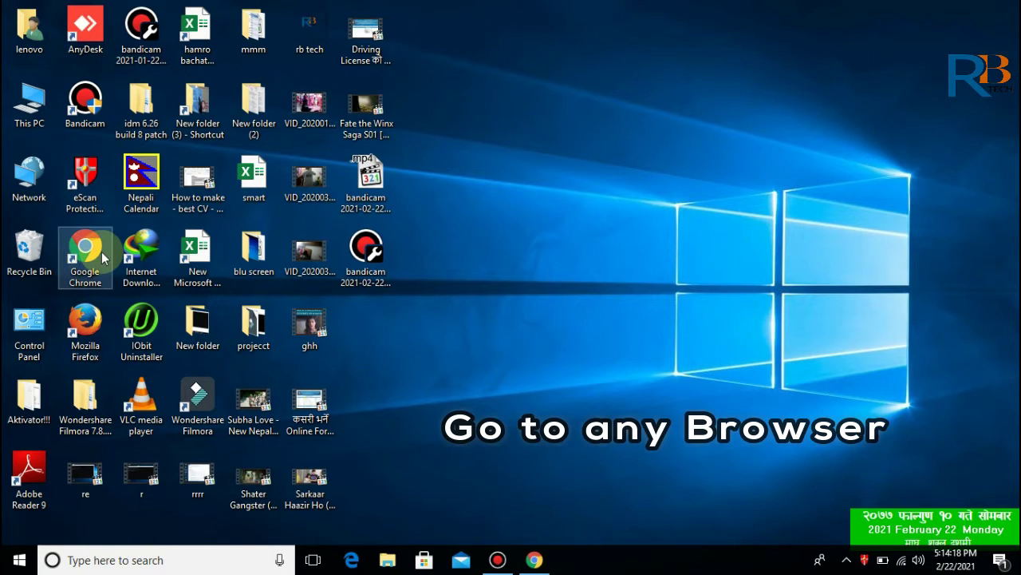
Open Google Chrome and search the web for "iobit uninstaller" without the suggested version number
{"action": "double_click", "coordinate": [102, 251]}
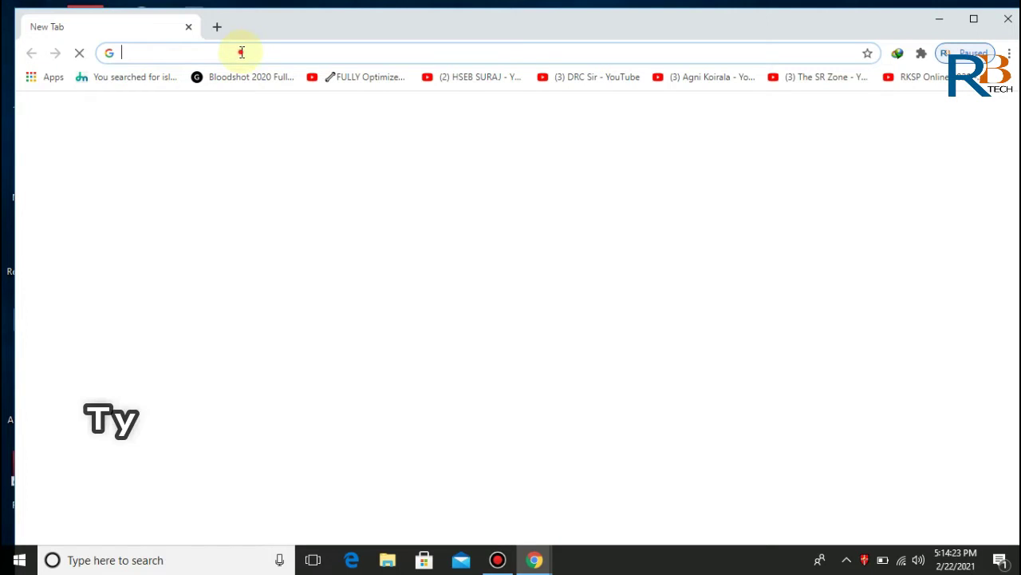
{"action": "left_click", "coordinate": [243, 52]}
{"action": "type", "text": "iobit uninst"}
{"action": "type", "text": "al"}
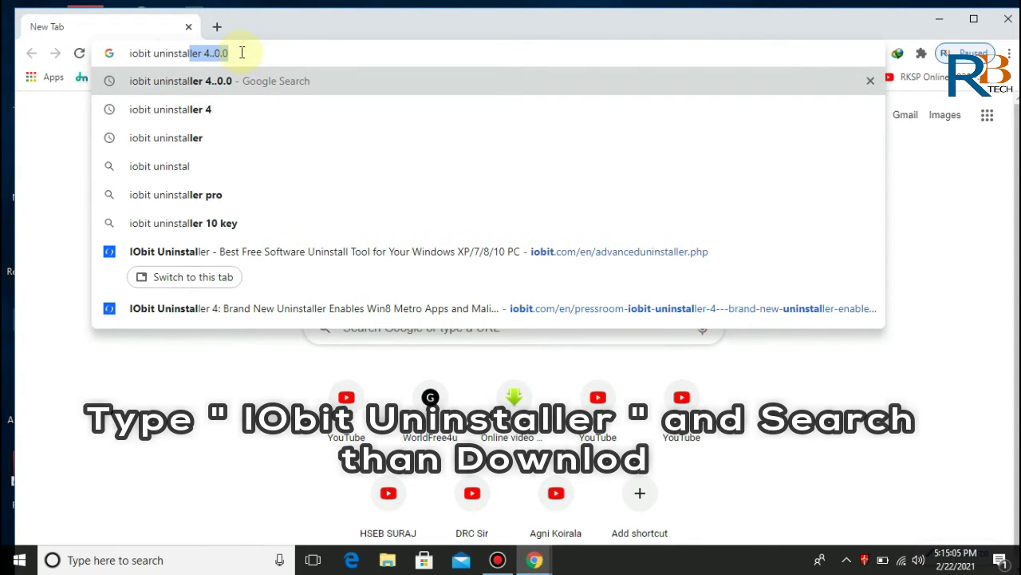
{"action": "left_click_drag", "start_coordinate": [228, 53], "coordinate": [207, 54]}
{"action": "left_click", "coordinate": [239, 51]}
{"action": "key", "text": "BackSpace"}
{"action": "key", "text": "BackSpace"}
{"action": "key", "text": "BackSpace"}
{"action": "key", "text": "BackSpace"}
{"action": "key", "text": "BackSpace"}
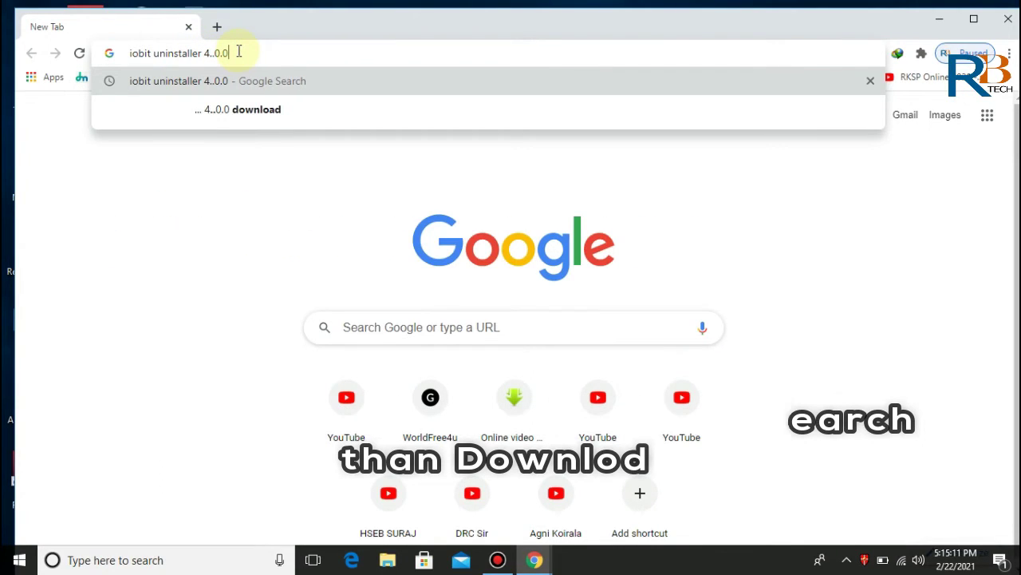
{"action": "key", "text": "BackSpace"}
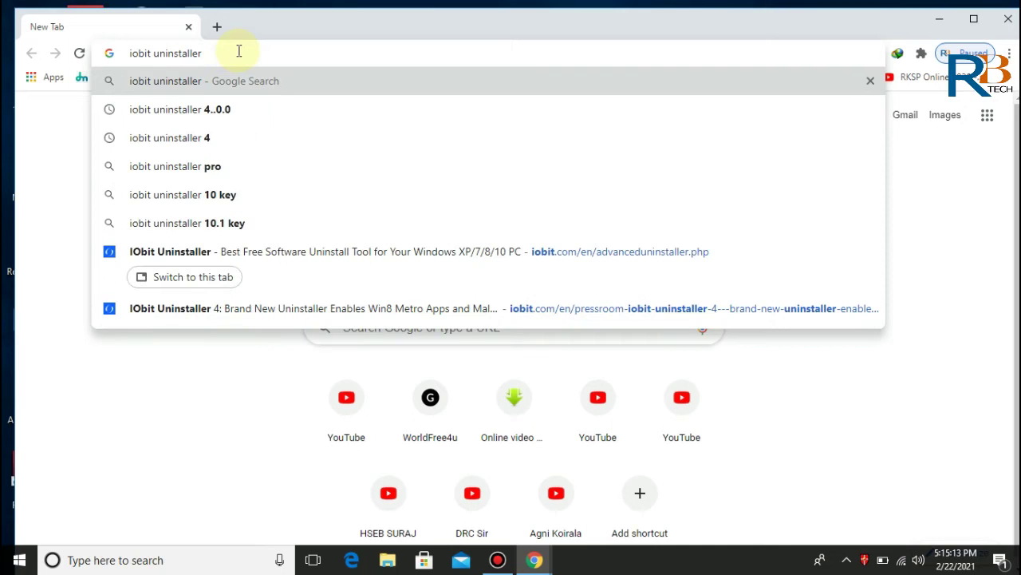
{"action": "key", "text": "Return"}
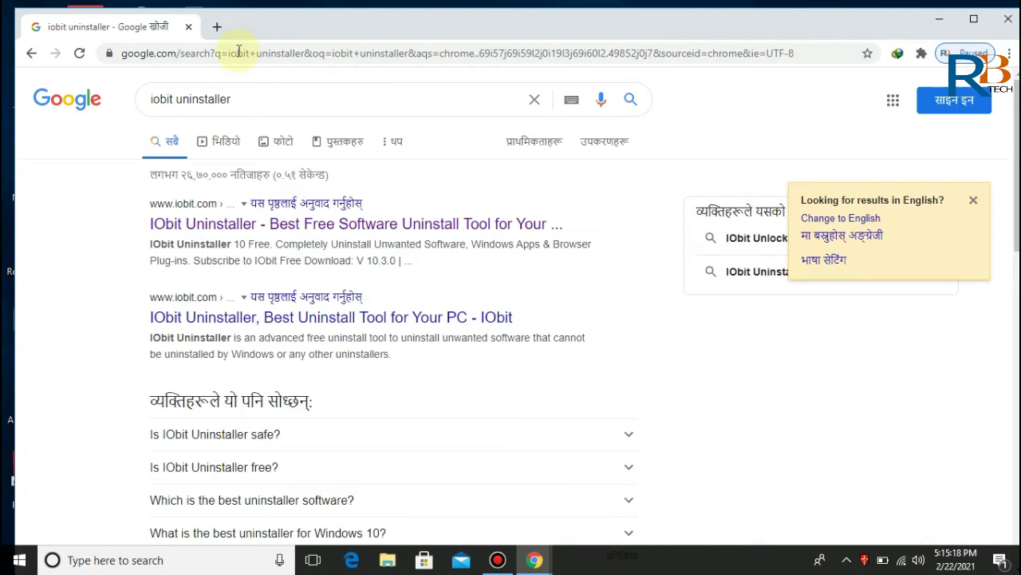
Open the first iobit.com search result for IObit Uninstaller in a new tab and switch to it
{"action": "right_click", "coordinate": [292, 229]}
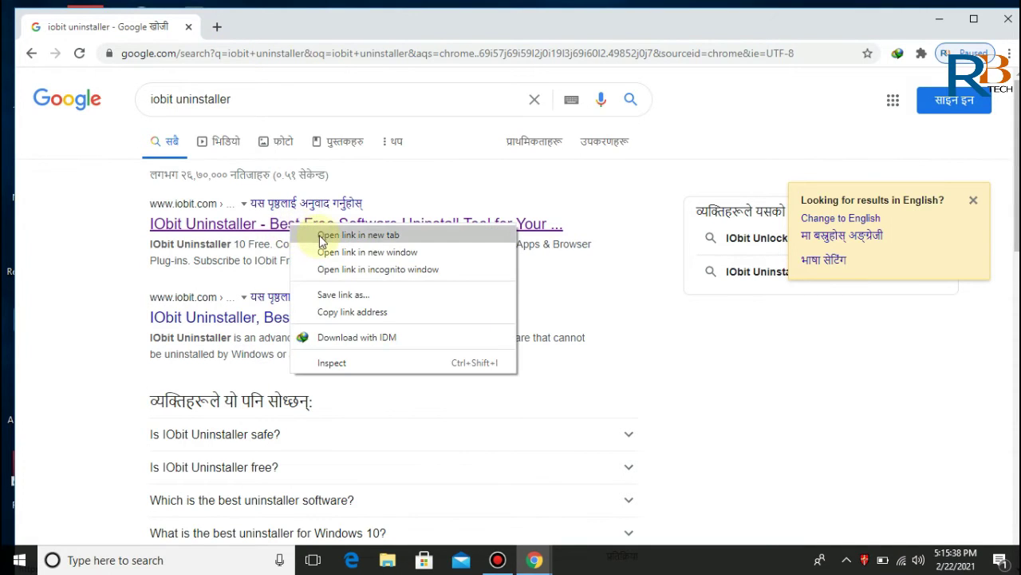
{"action": "left_click", "coordinate": [319, 233]}
{"action": "left_click", "coordinate": [274, 30]}
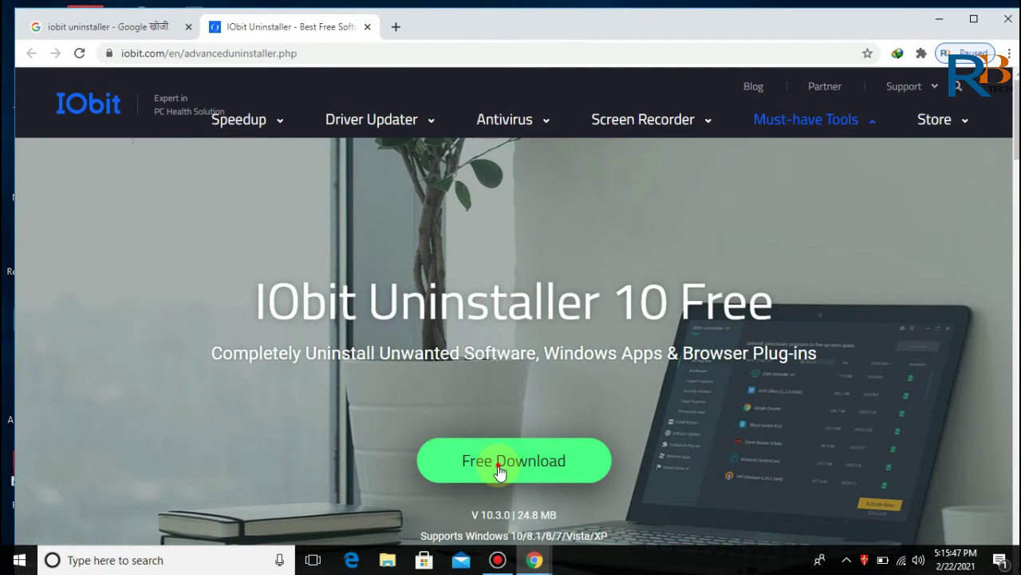
Download the free IObit Uninstaller setup, adding the duplicate with a numbered file name, and minimize the browser
{"action": "left_click", "coordinate": [498, 467]}
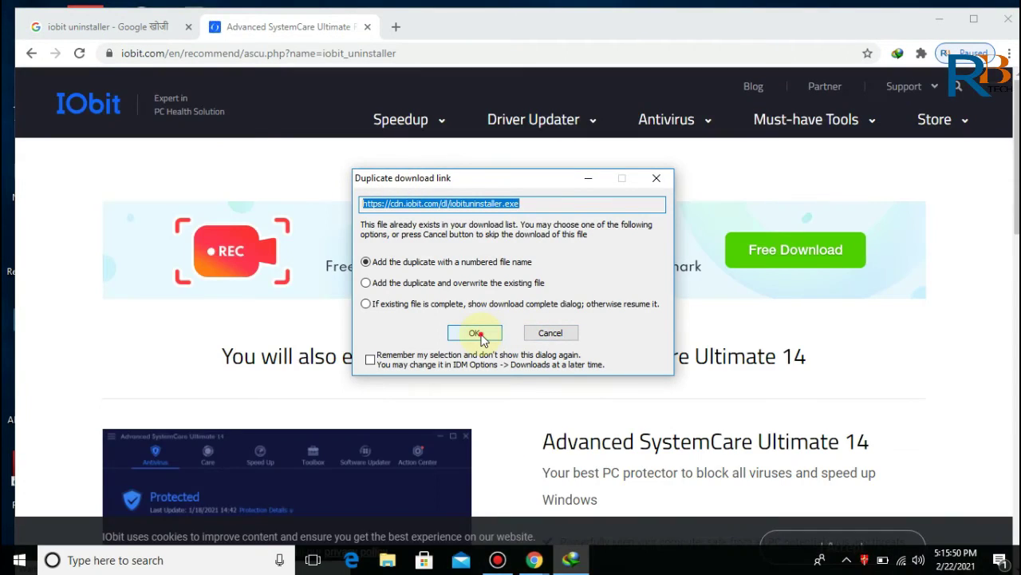
{"action": "left_click", "coordinate": [477, 332]}
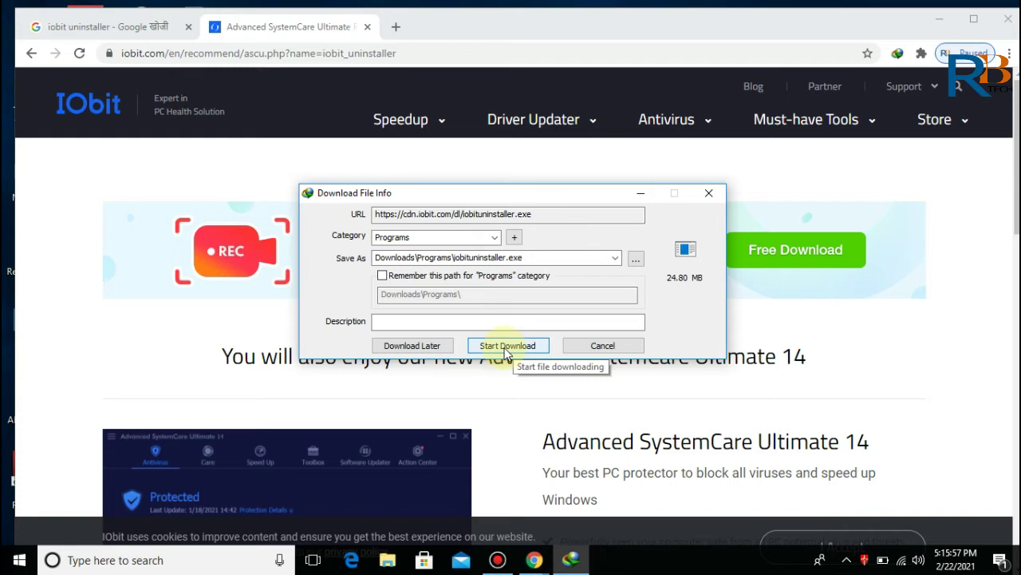
{"action": "left_click", "coordinate": [504, 345]}
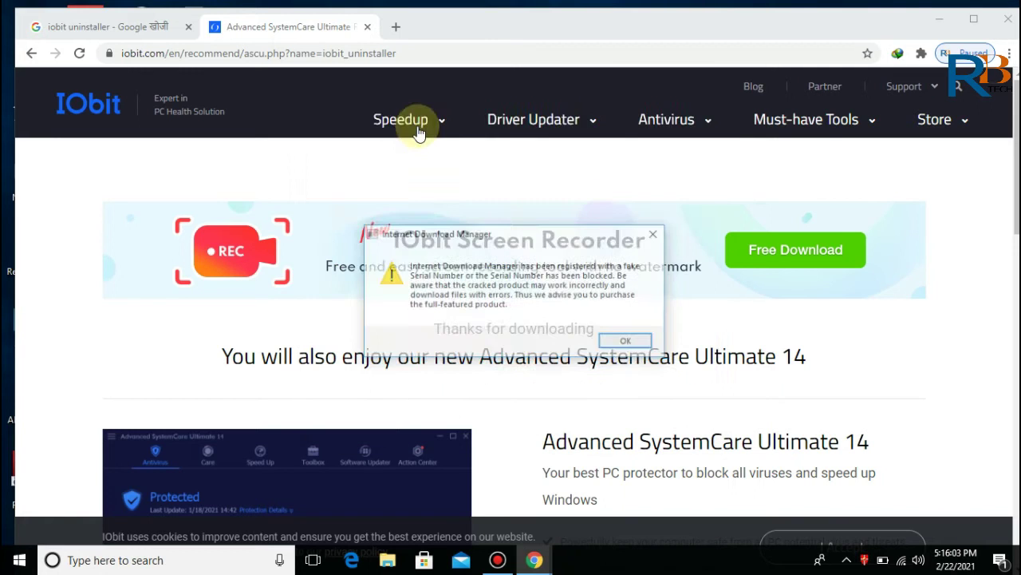
{"action": "left_click", "coordinate": [653, 235]}
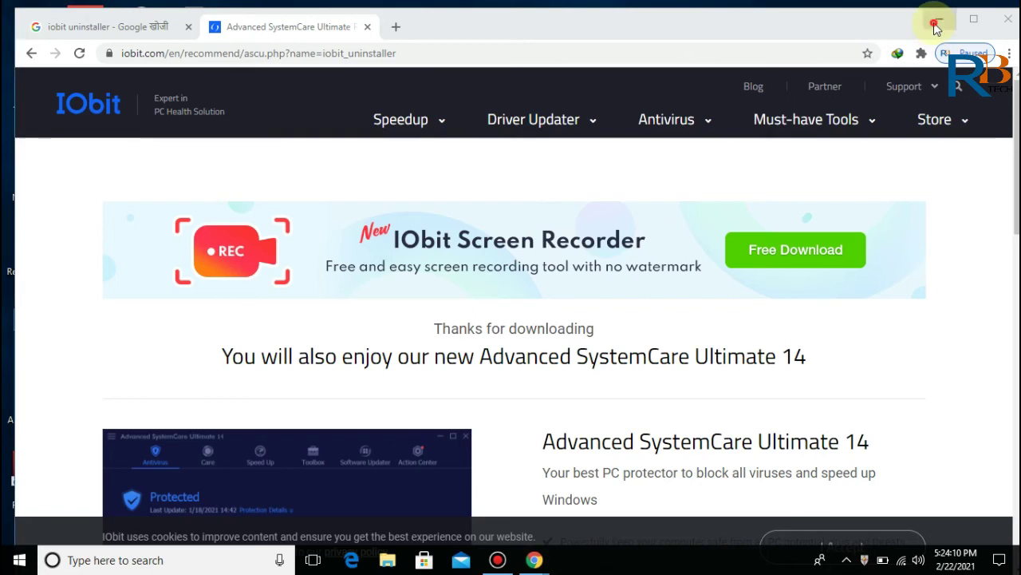
{"action": "left_click", "coordinate": [932, 24]}
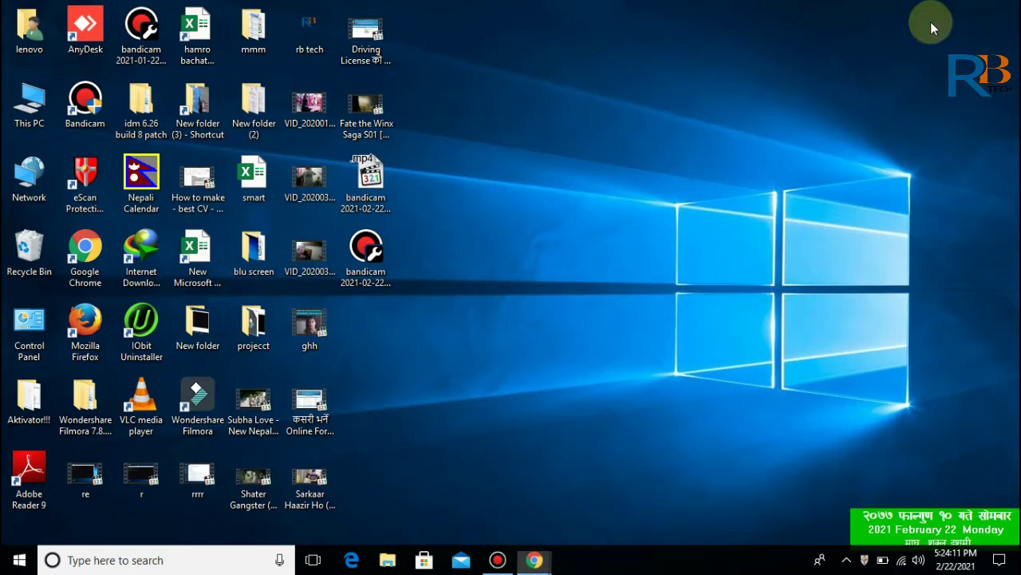
Open the Programs folder inside Downloads in File Explorer and launch the iobituninstaller setup file
{"action": "left_click", "coordinate": [29, 104]}
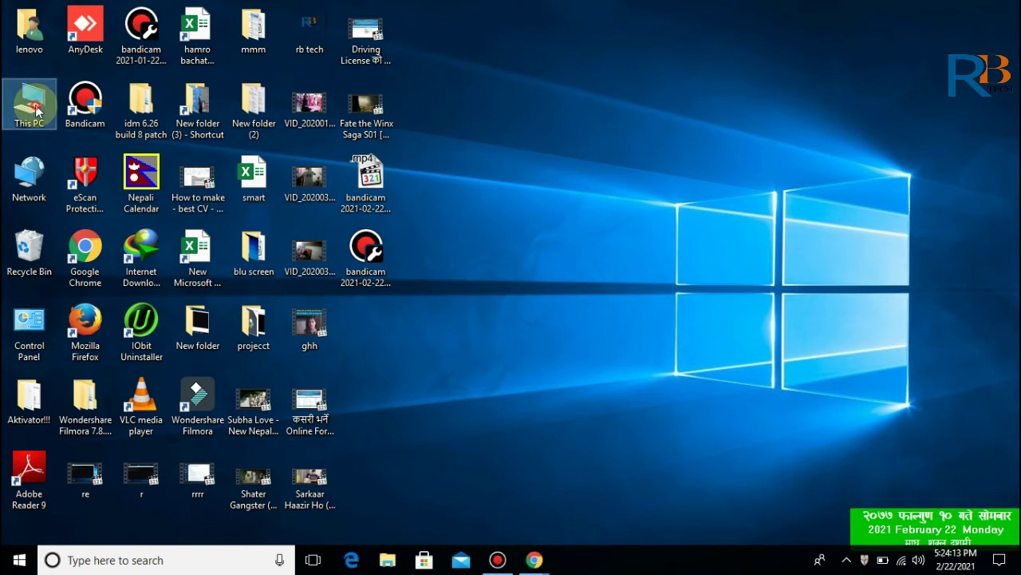
{"action": "left_click", "coordinate": [447, 11]}
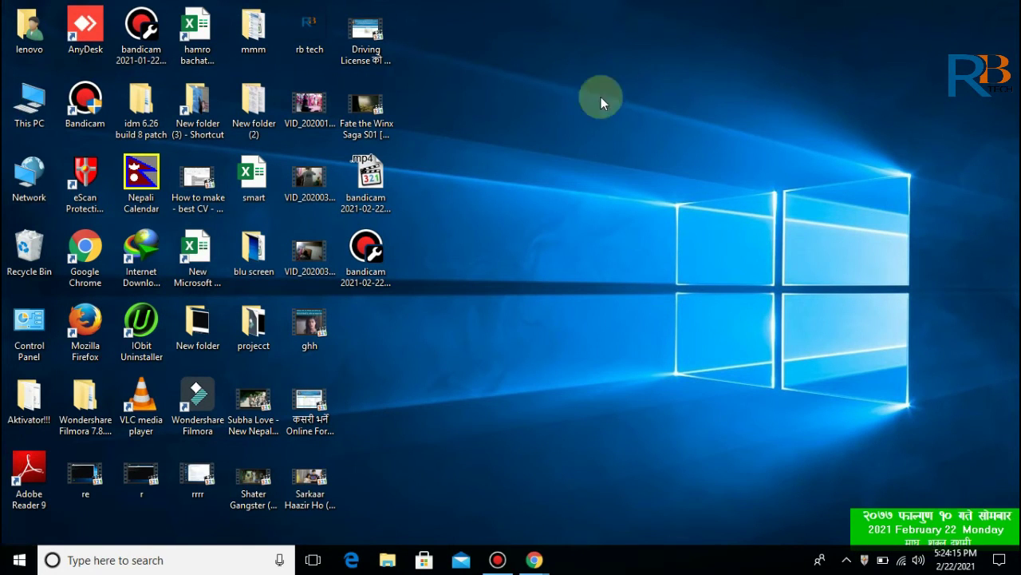
{"action": "key", "text": "super+e"}
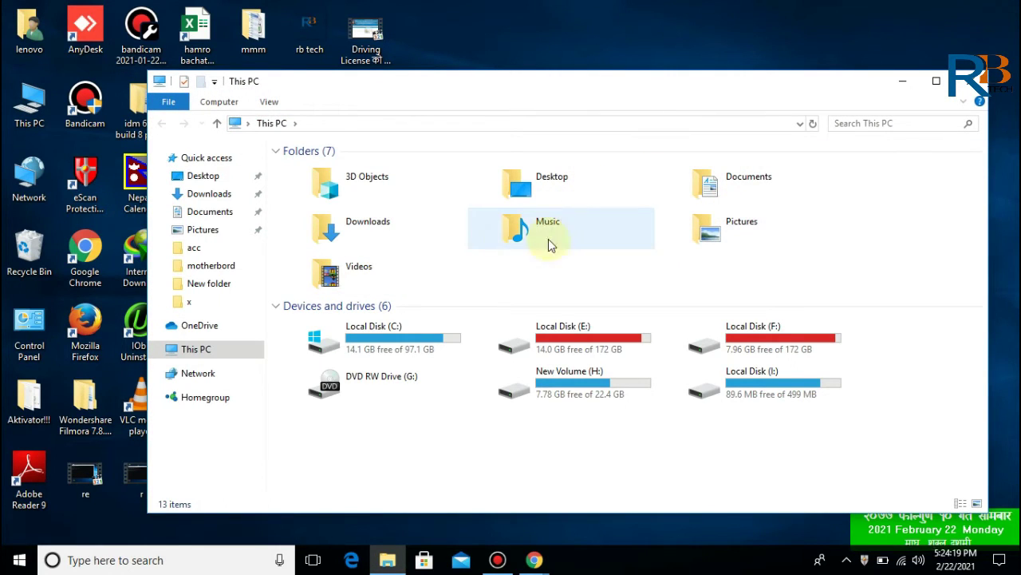
{"action": "double_click", "coordinate": [387, 241]}
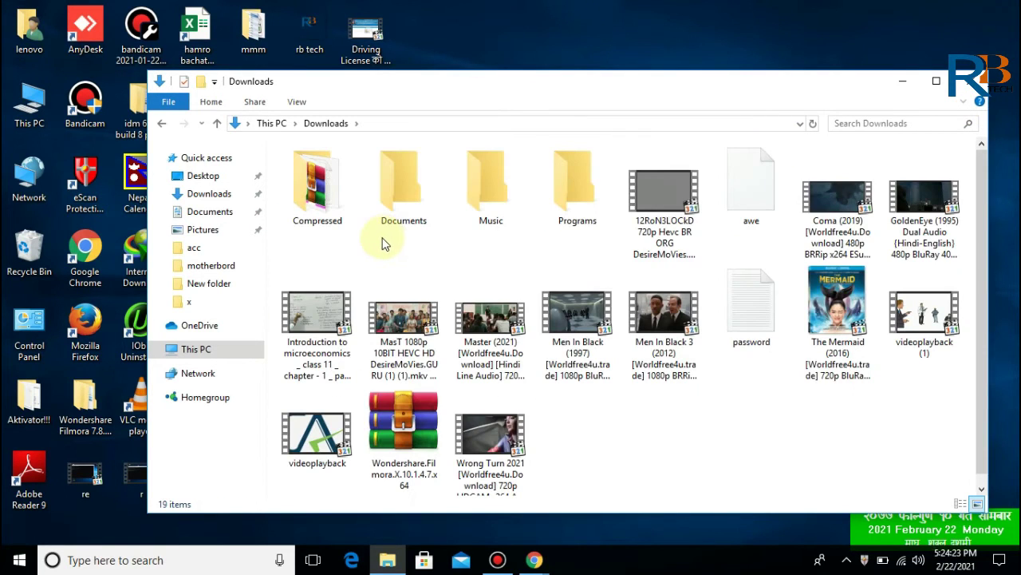
{"action": "double_click", "coordinate": [561, 217]}
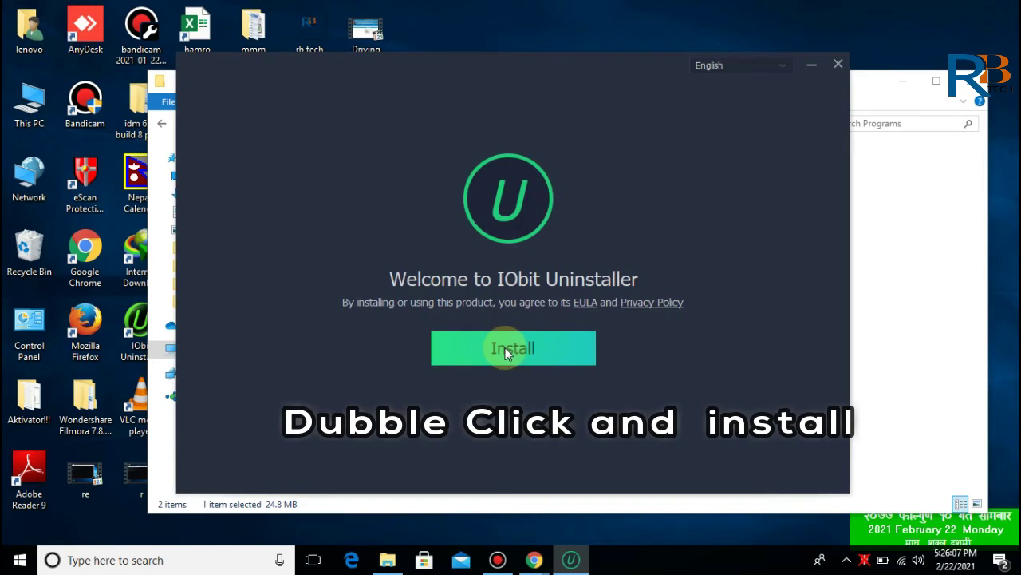
Install IObit Uninstaller, declining the iTop VPN offer and the Driver Booster subscription, and finish the setup
{"action": "left_click", "coordinate": [505, 347]}
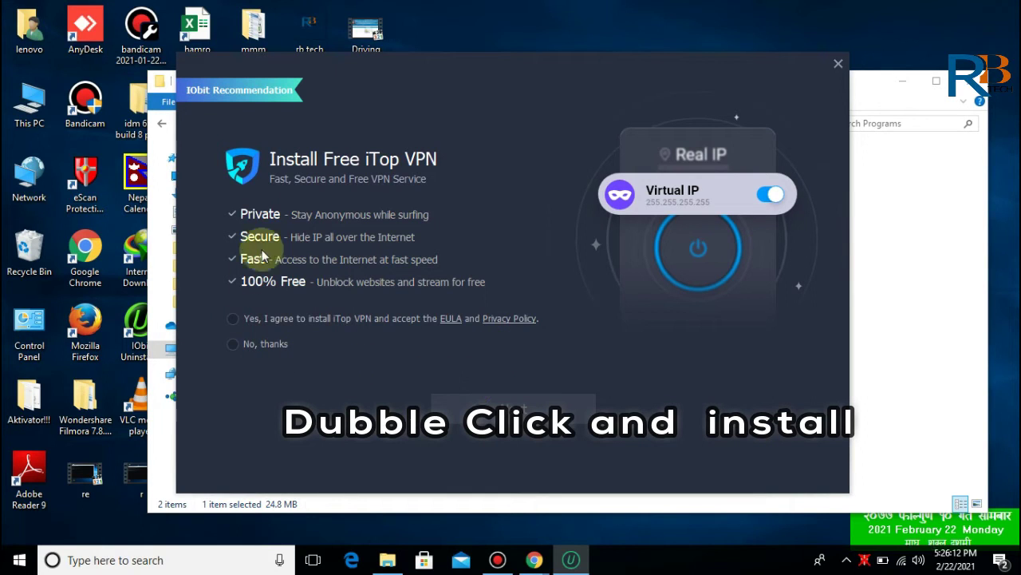
{"action": "left_click", "coordinate": [258, 344]}
{"action": "left_click", "coordinate": [506, 412]}
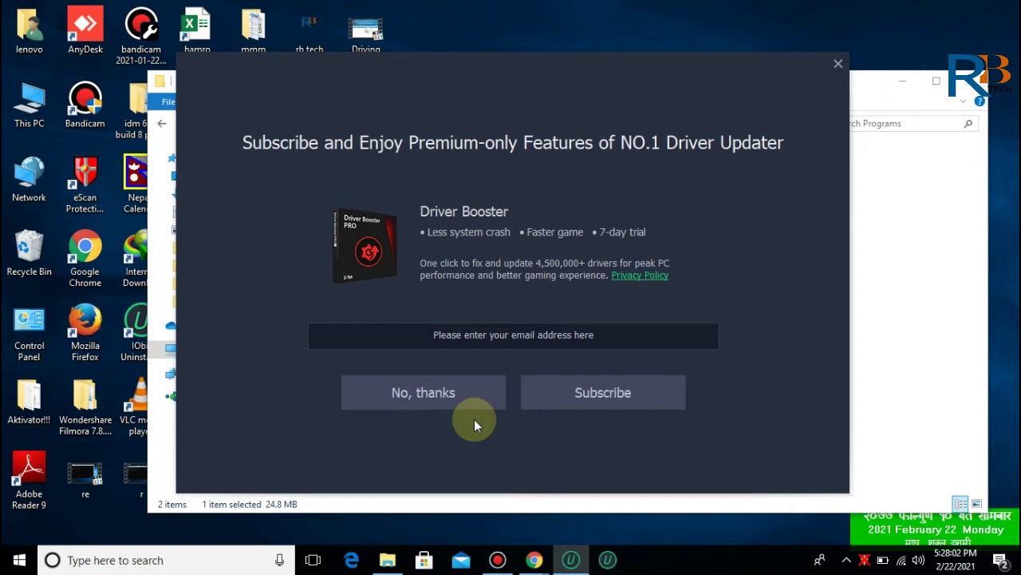
{"action": "left_click", "coordinate": [456, 392]}
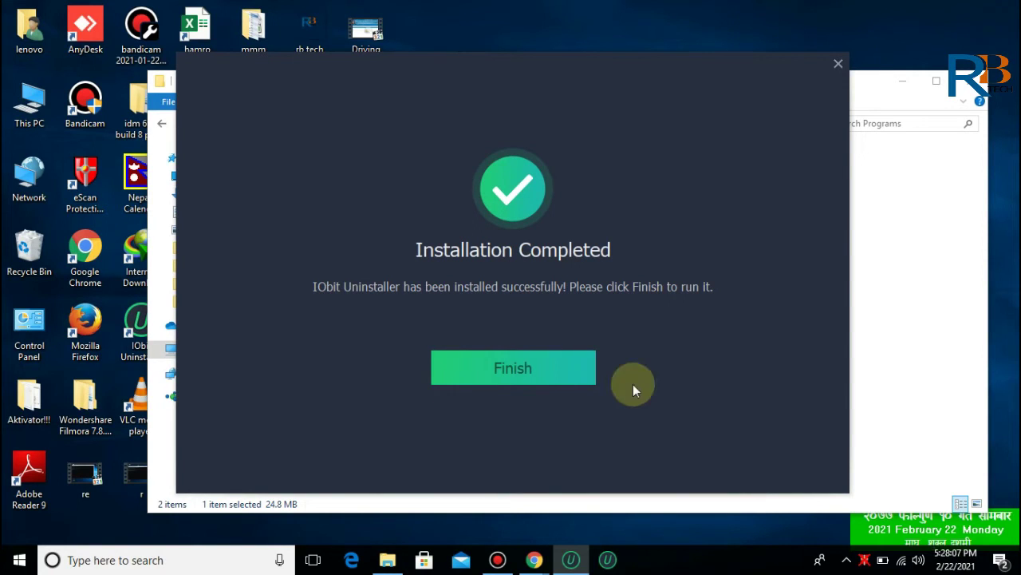
{"action": "left_click", "coordinate": [544, 375]}
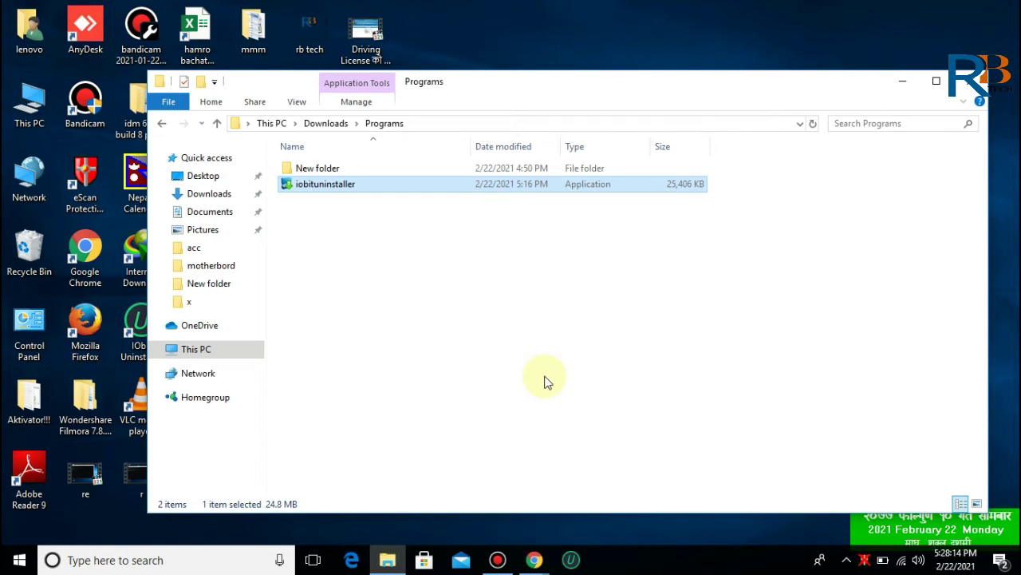
Close the Programs folder window, open IObit Uninstaller from the desktop and move its window clear of the desktop icons
{"action": "left_click", "coordinate": [966, 86]}
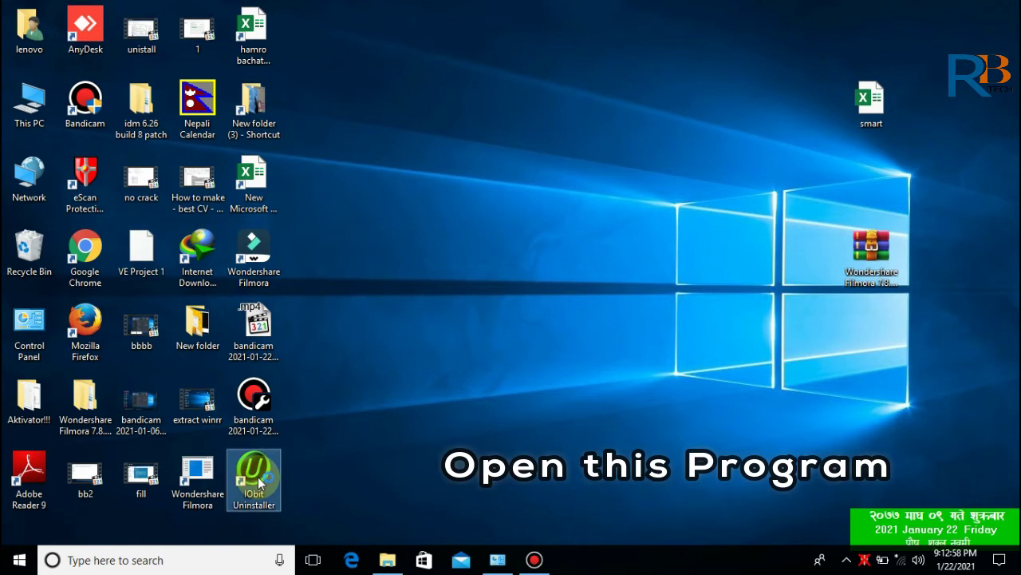
{"action": "double_click", "coordinate": [257, 478]}
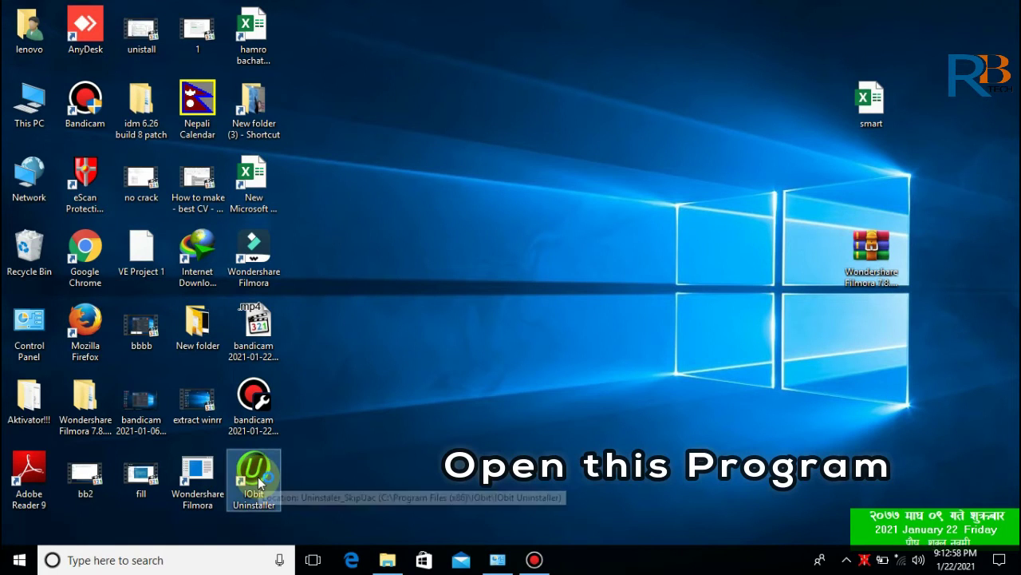
{"action": "left_click_drag", "start_coordinate": [509, 91], "coordinate": [671, 95]}
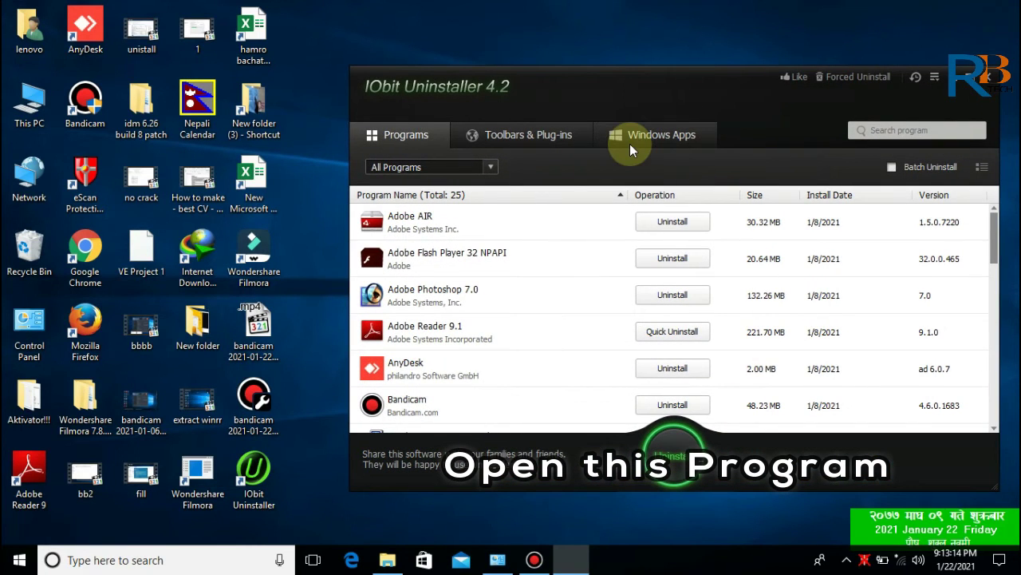
Find Wondershare Filmora 10.0.0.91(x64) in IObit Uninstaller's program list and select it
{"action": "scroll", "coordinate": [454, 252], "scroll_direction": "down", "scroll_amount": 2}
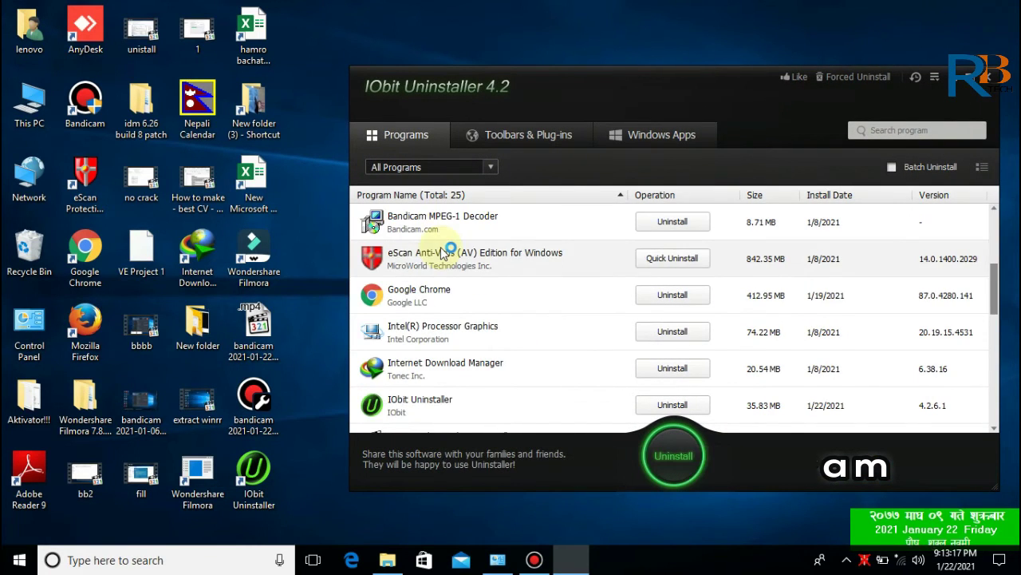
{"action": "scroll", "coordinate": [447, 296], "scroll_direction": "down", "scroll_amount": 2}
{"action": "scroll", "coordinate": [446, 308], "scroll_direction": "up", "scroll_amount": 1}
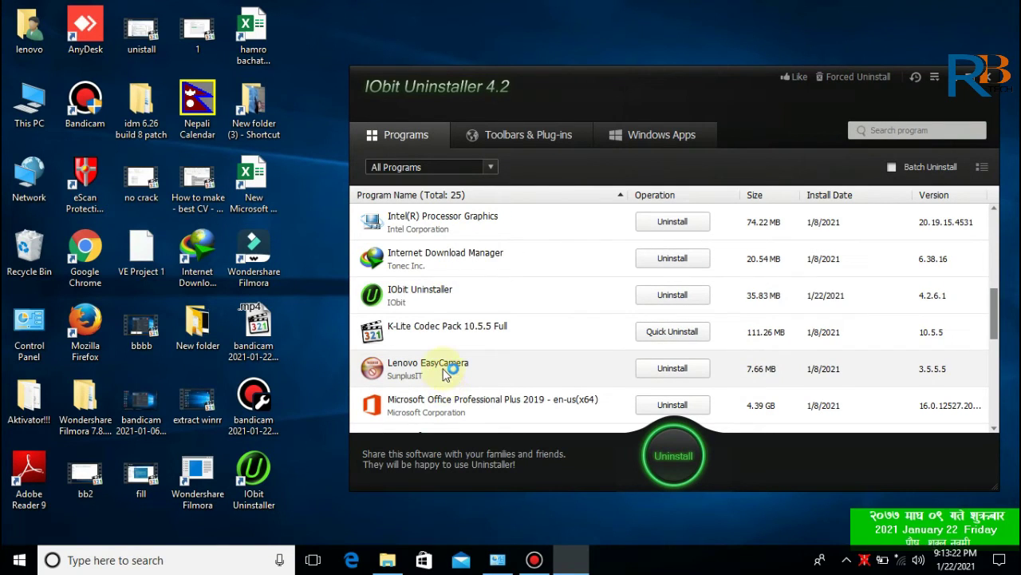
{"action": "scroll", "coordinate": [447, 375], "scroll_direction": "down", "scroll_amount": 1}
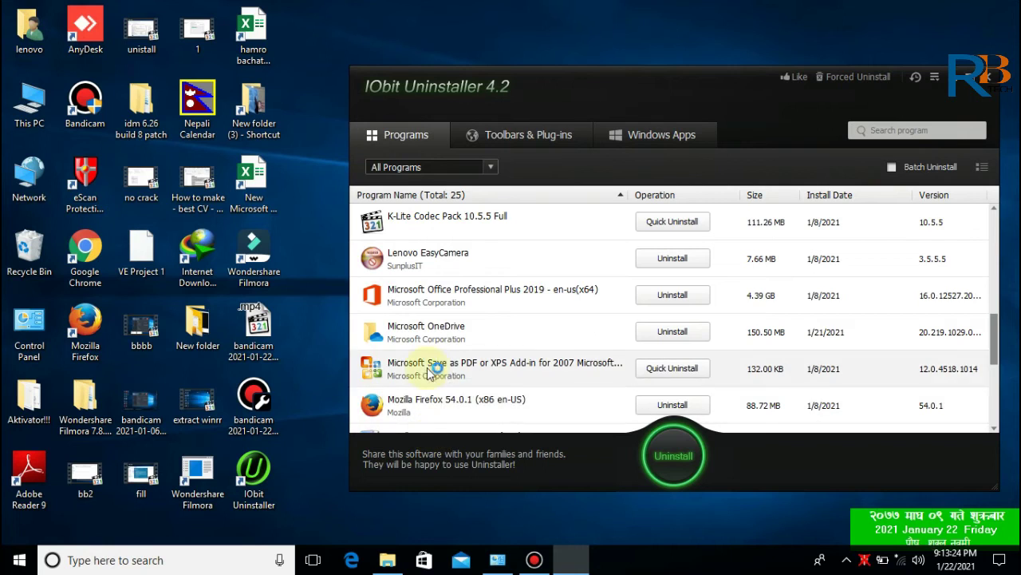
{"action": "scroll", "coordinate": [432, 313], "scroll_direction": "down", "scroll_amount": 2}
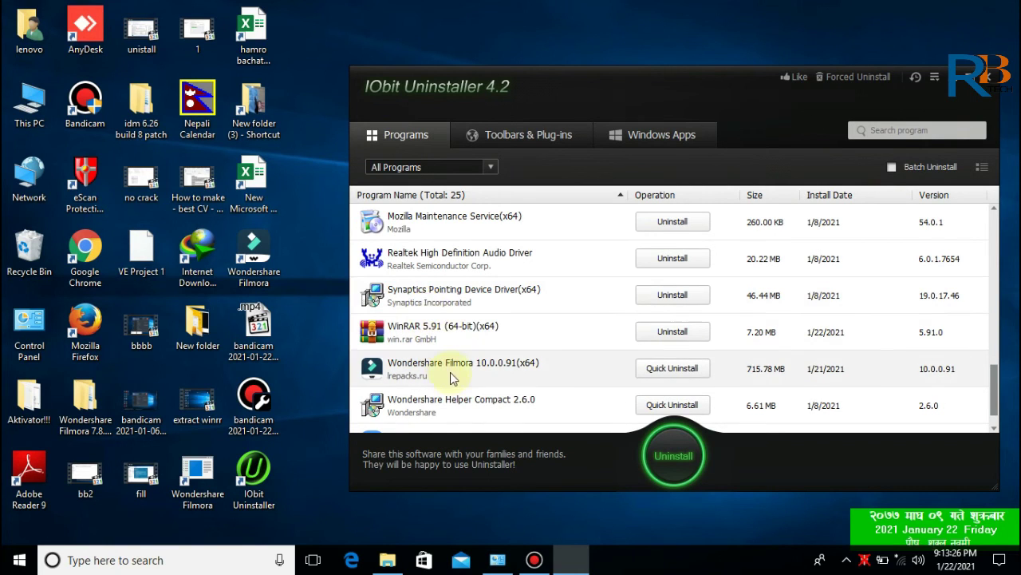
{"action": "left_click", "coordinate": [423, 369]}
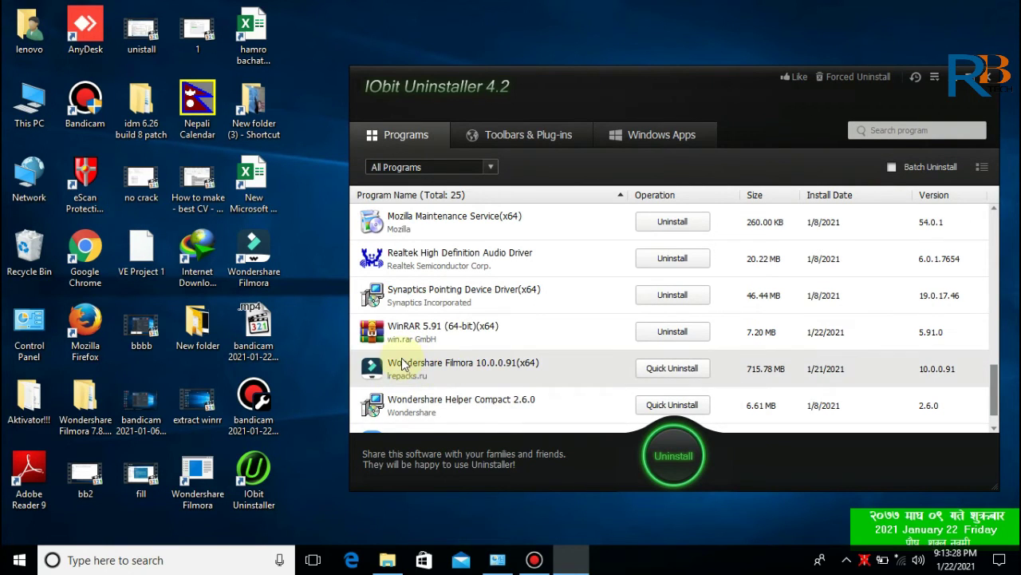
Bring up Programs and Features, narrow its window and arrange it side by side with IObit Uninstaller
{"action": "left_click", "coordinate": [497, 561]}
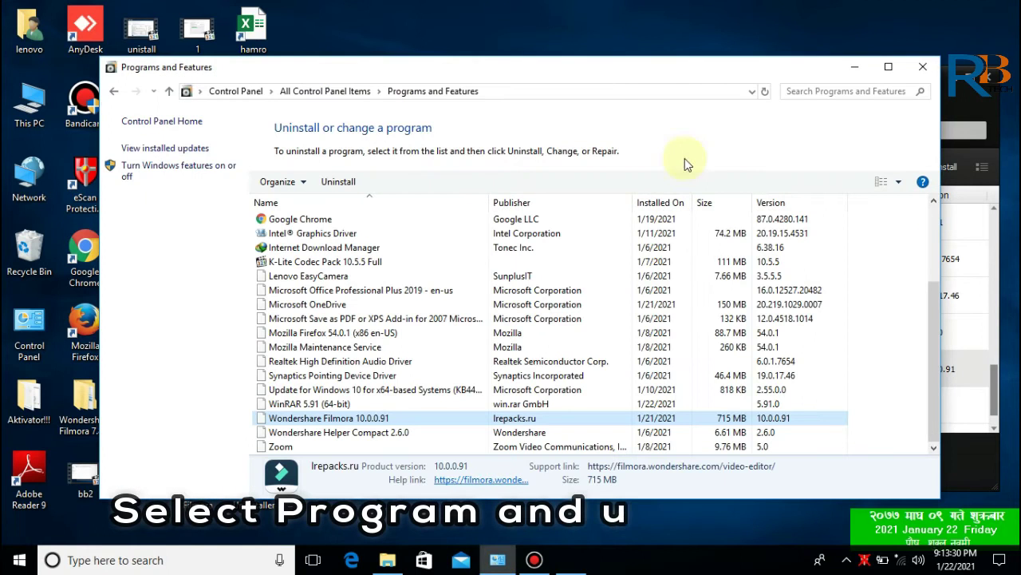
{"action": "left_click_drag", "start_coordinate": [940, 117], "coordinate": [366, 70]}
{"action": "left_click_drag", "start_coordinate": [653, 98], "coordinate": [780, 102]}
{"action": "scroll", "coordinate": [249, 351], "scroll_direction": "down", "scroll_amount": 1}
{"action": "left_click_drag", "start_coordinate": [330, 61], "coordinate": [279, 58]}
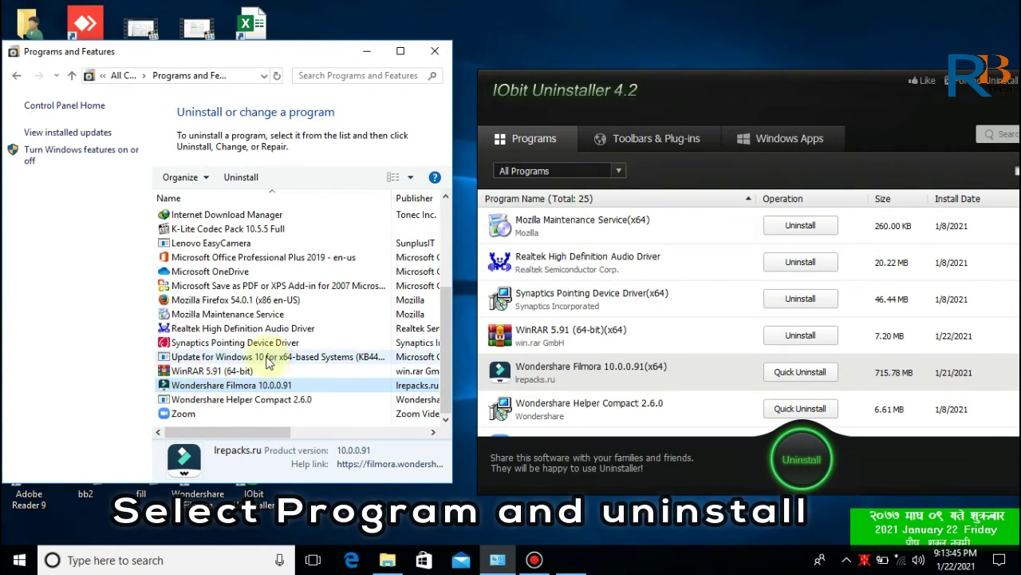
Try to uninstall Wondershare Filmora 10.0.0.91 from Programs and Features and dismiss the dialog
{"action": "right_click", "coordinate": [177, 387]}
{"action": "left_click", "coordinate": [229, 399]}
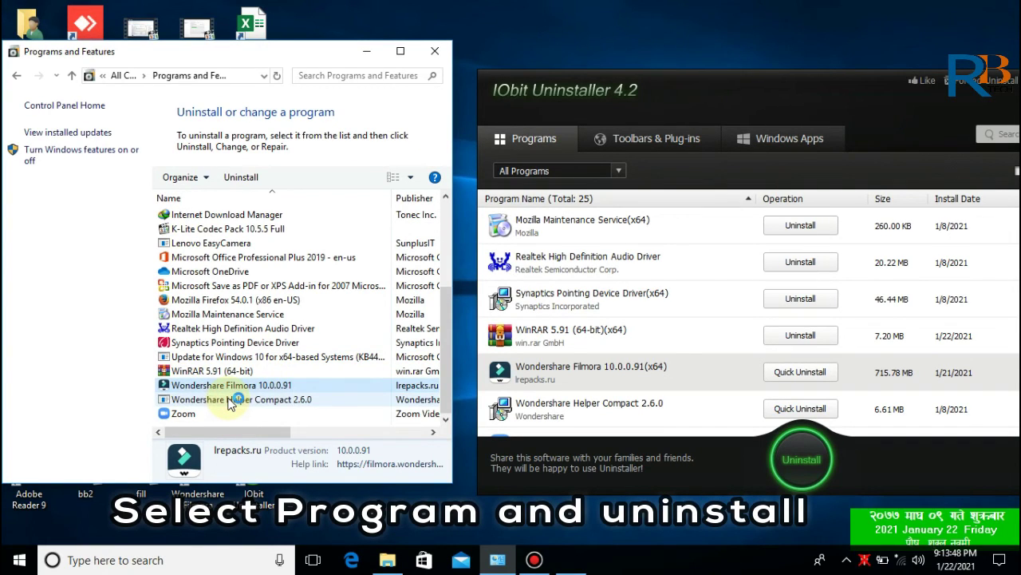
{"action": "left_click", "coordinate": [395, 384]}
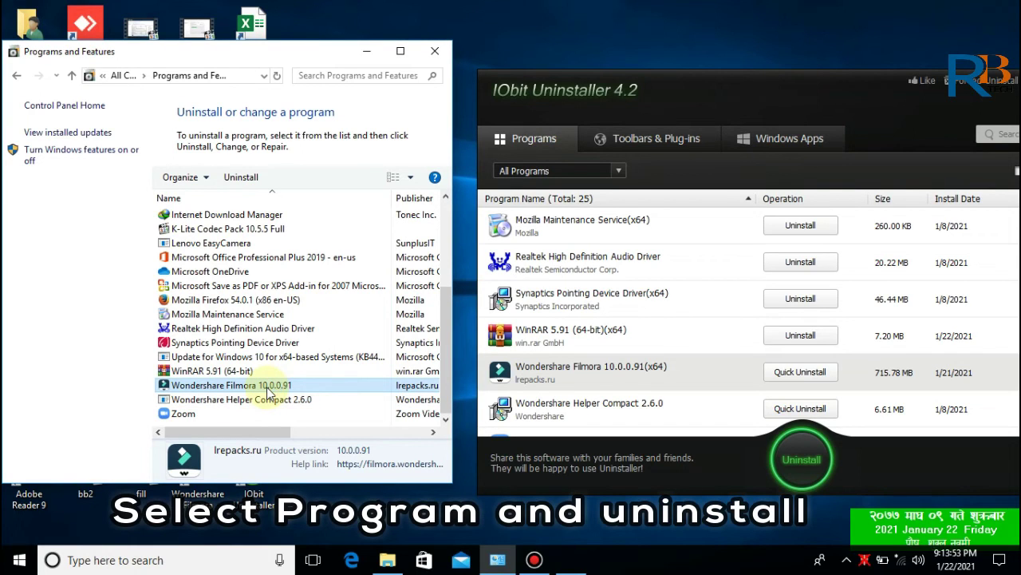
{"action": "double_click", "coordinate": [269, 391]}
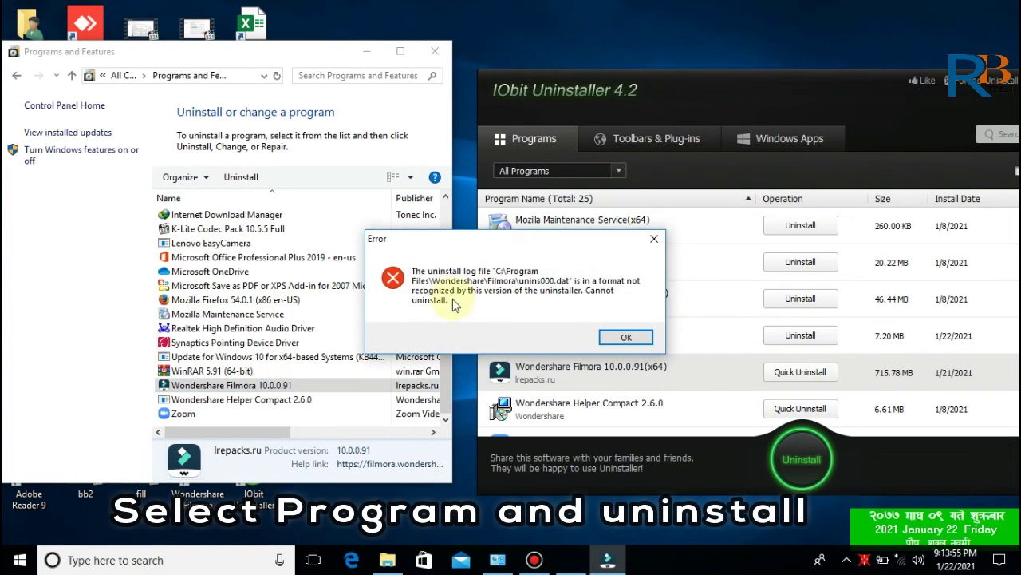
{"action": "left_click", "coordinate": [616, 341]}
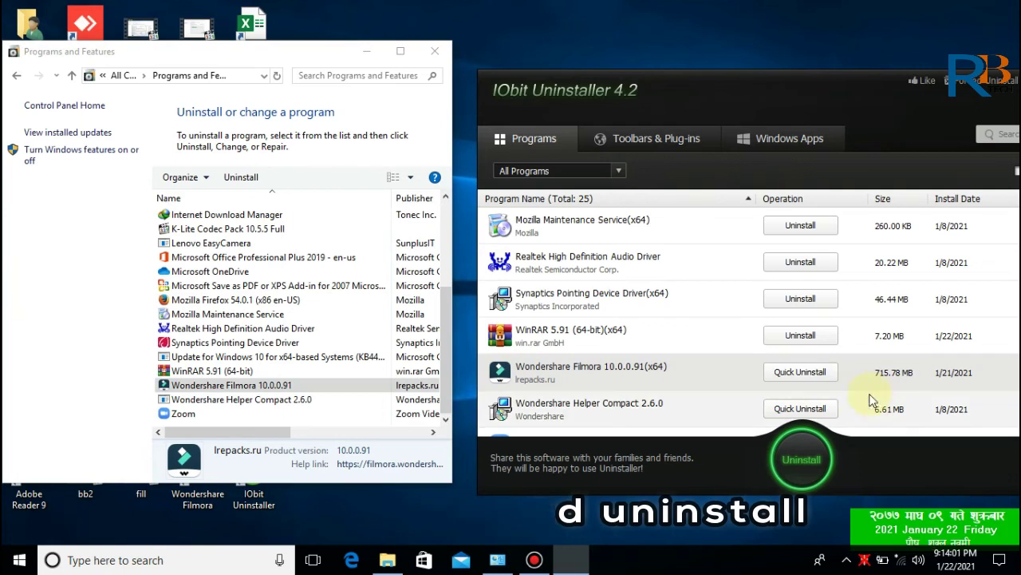
Quick-uninstall Wondershare Filmora 10.0.0.91 in IObit Uninstaller with a restore point created first, and start the Powerful Scan for leftovers
{"action": "left_click", "coordinate": [795, 375]}
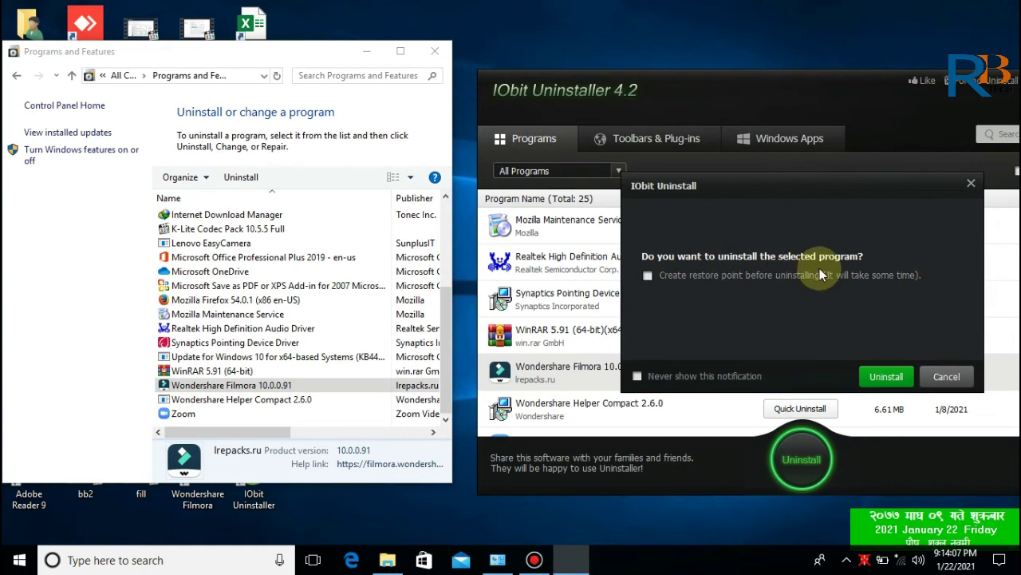
{"action": "left_click", "coordinate": [649, 276]}
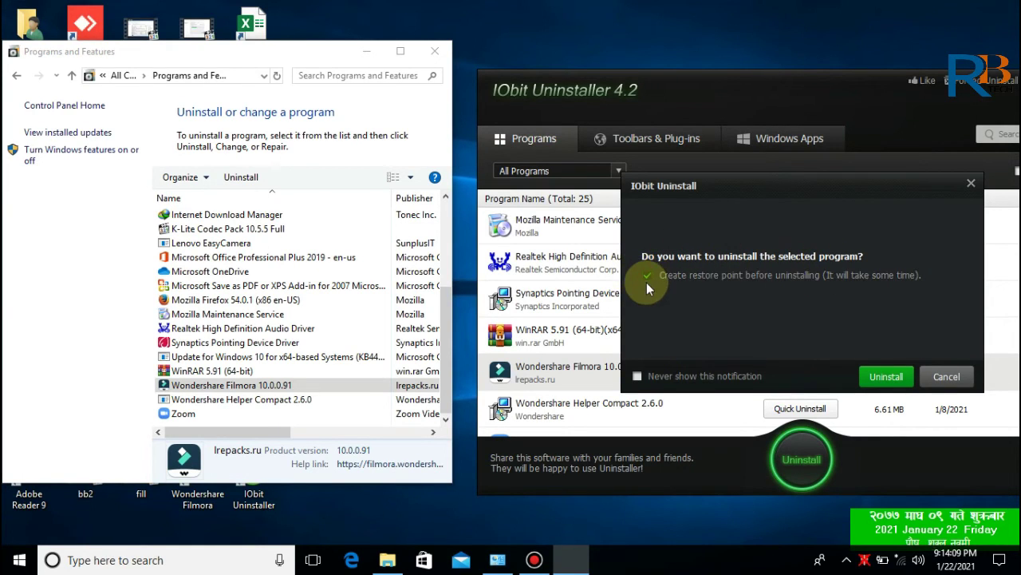
{"action": "left_click", "coordinate": [883, 379]}
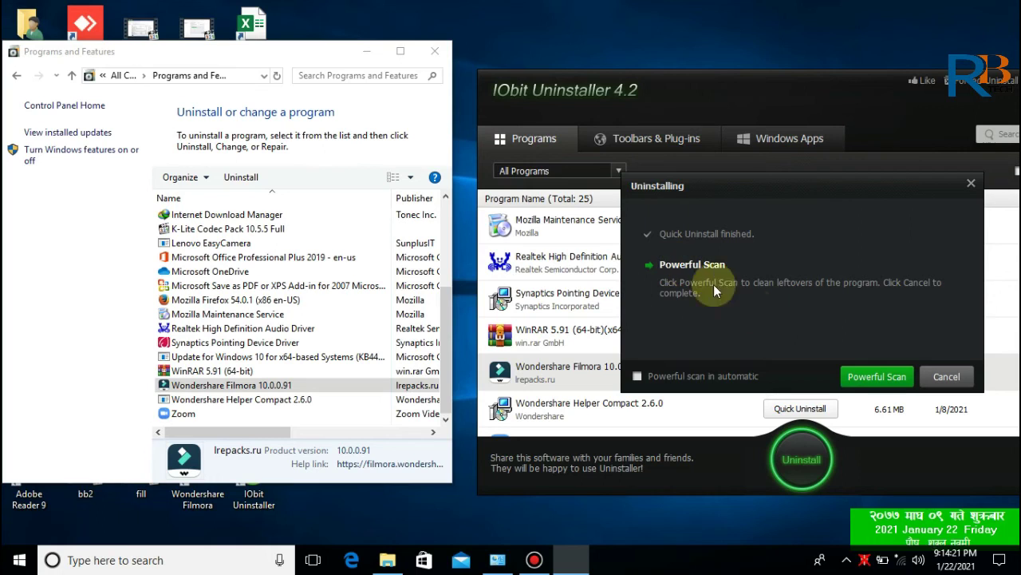
{"action": "left_click", "coordinate": [855, 373]}
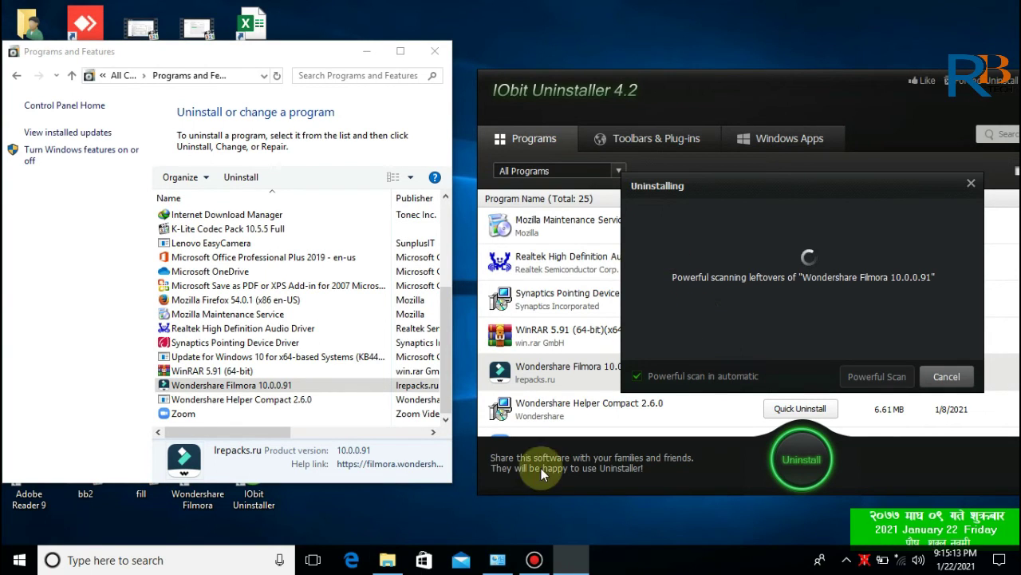
Close the Downloads folder window and move the Programs and Features window slightly lower on the desktop
{"action": "mouse_move", "coordinate": [405, 549]}
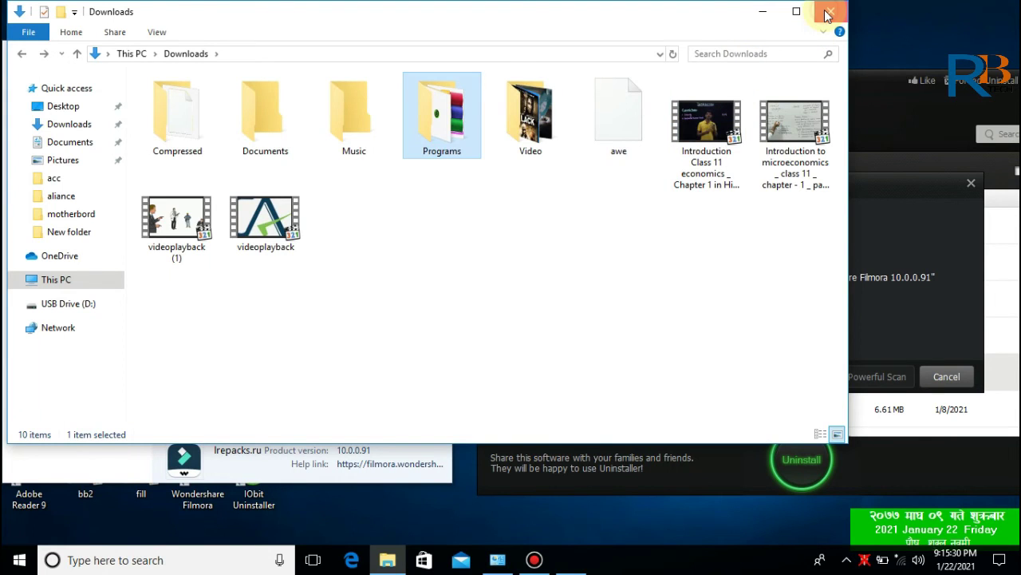
{"action": "left_click", "coordinate": [827, 17]}
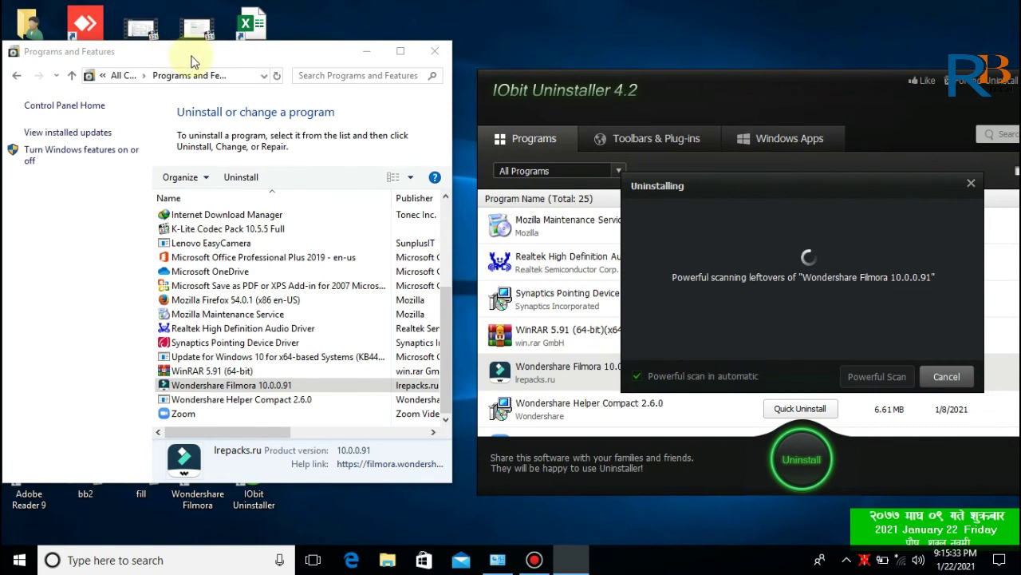
{"action": "left_click_drag", "start_coordinate": [201, 64], "coordinate": [198, 128]}
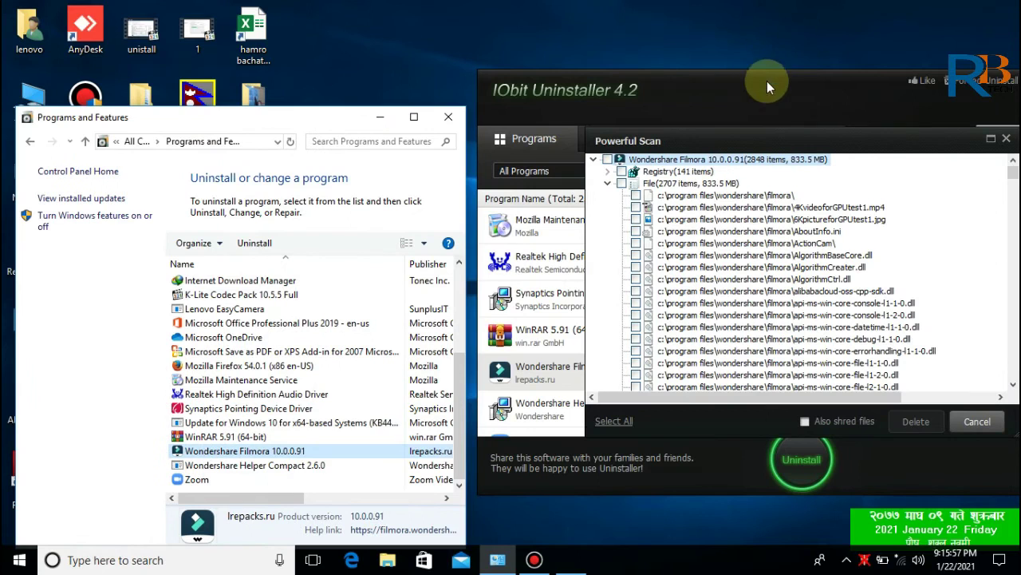
Delete all registry and file leftovers of Wondershare Filmora 10.0.0.91 found by the Powerful Scan
{"action": "left_click", "coordinate": [608, 160]}
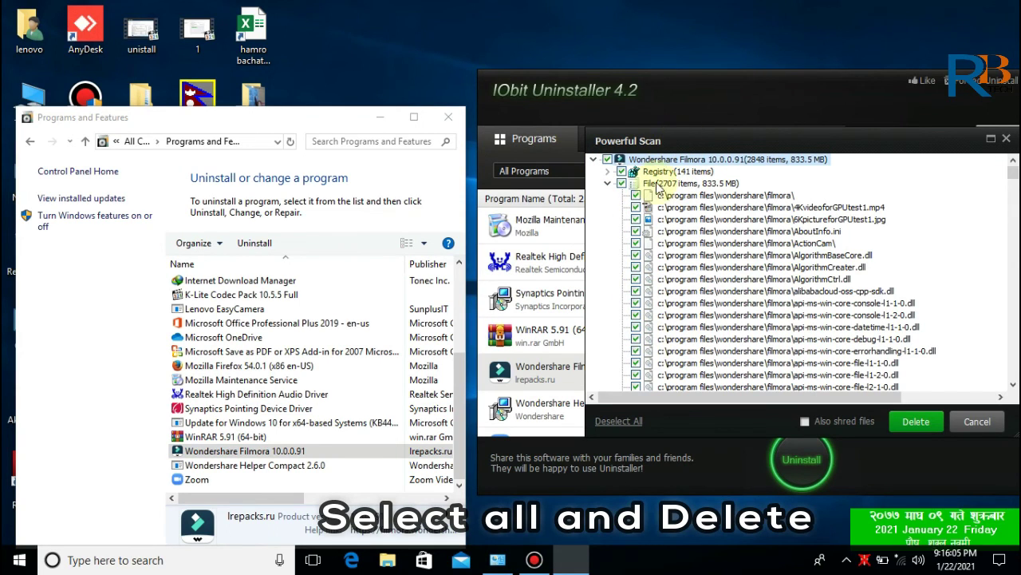
{"action": "left_click", "coordinate": [909, 423]}
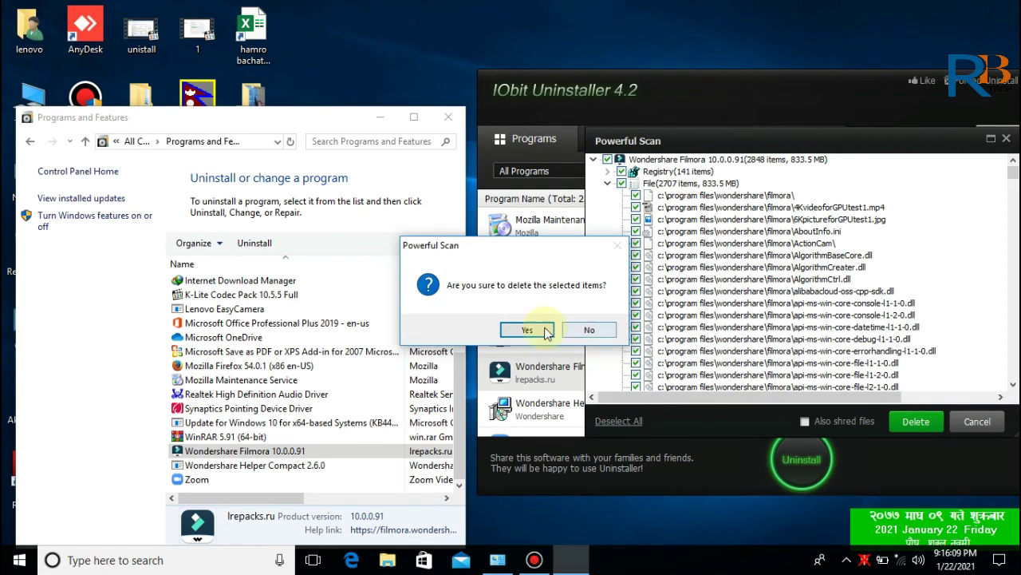
{"action": "left_click", "coordinate": [515, 329]}
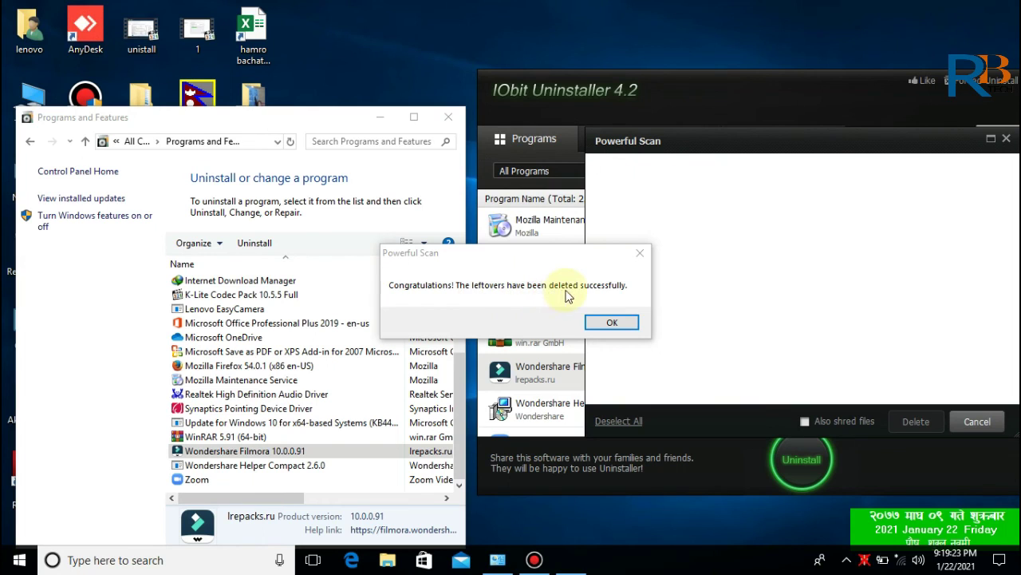
{"action": "left_click", "coordinate": [611, 324]}
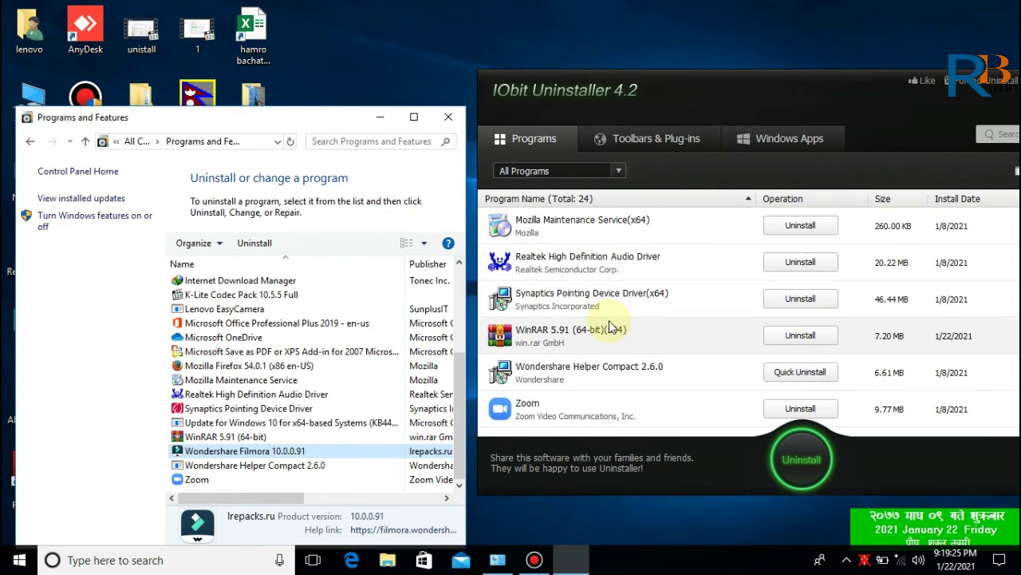
Check IObit Uninstaller's full program list for Wondershare Filmora, and close both IObit Uninstaller and Programs and Features
{"action": "left_click_drag", "start_coordinate": [755, 89], "coordinate": [732, 91]}
{"action": "scroll", "coordinate": [691, 239], "scroll_direction": "up", "scroll_amount": 1}
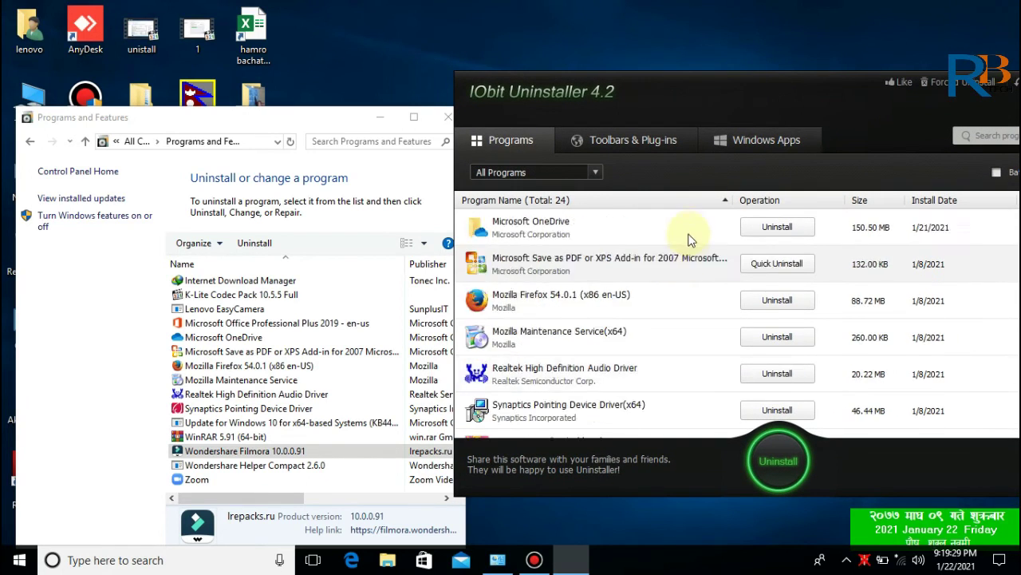
{"action": "scroll", "coordinate": [690, 239], "scroll_direction": "up", "scroll_amount": 5}
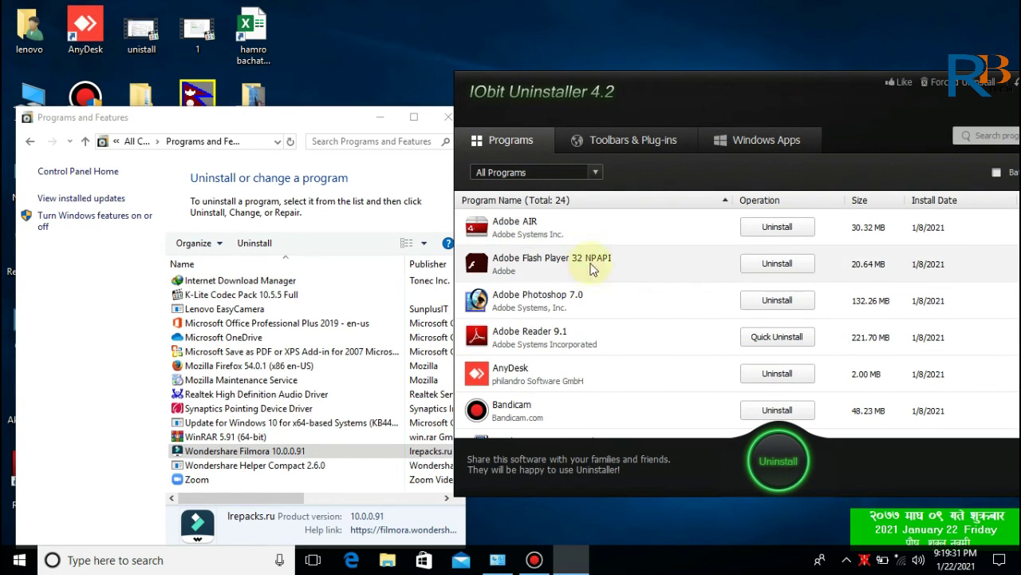
{"action": "scroll", "coordinate": [625, 310], "scroll_direction": "down", "scroll_amount": 2}
{"action": "scroll", "coordinate": [627, 308], "scroll_direction": "down", "scroll_amount": 4}
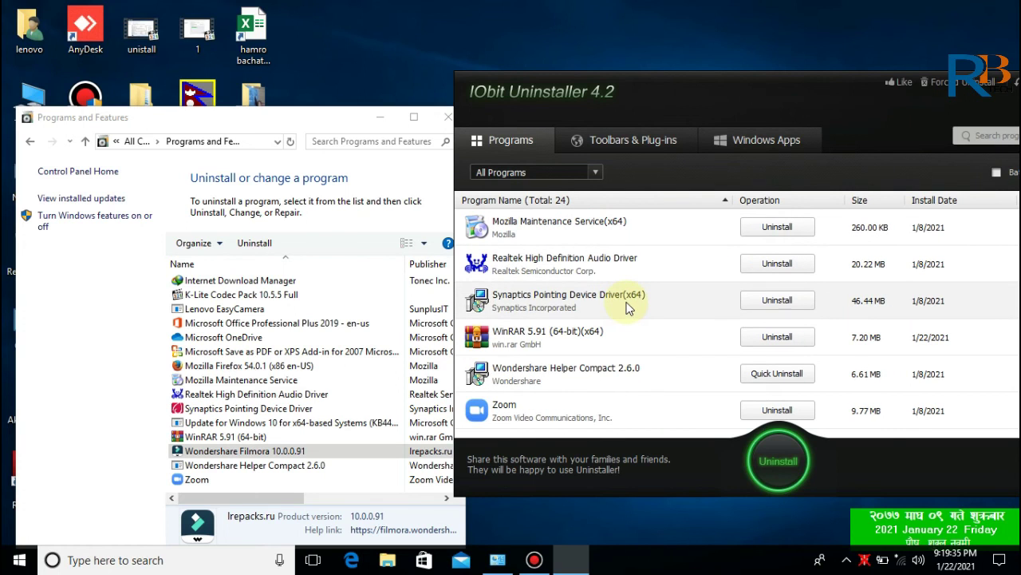
{"action": "left_click_drag", "start_coordinate": [710, 97], "coordinate": [583, 99]}
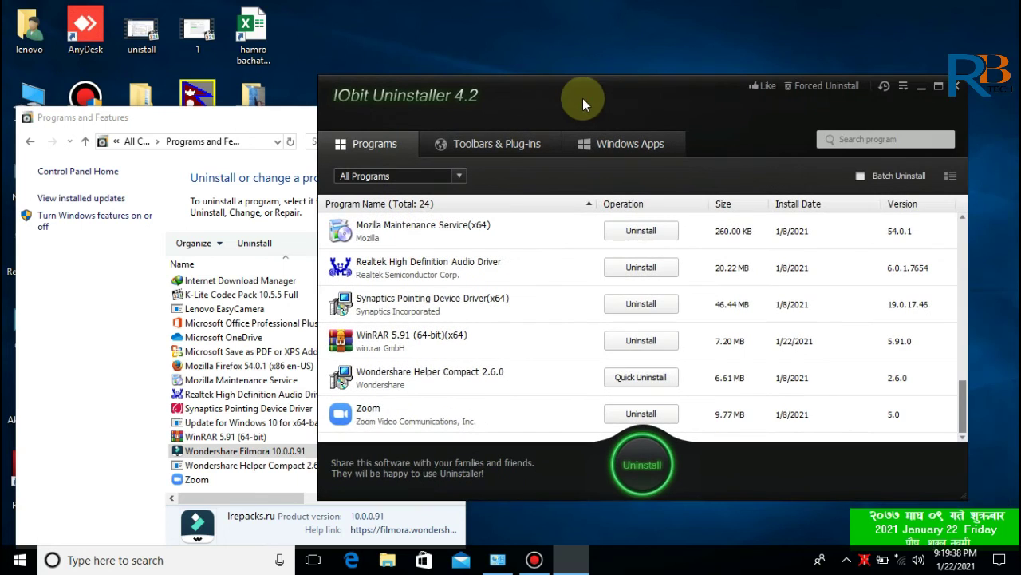
{"action": "left_click", "coordinate": [957, 94]}
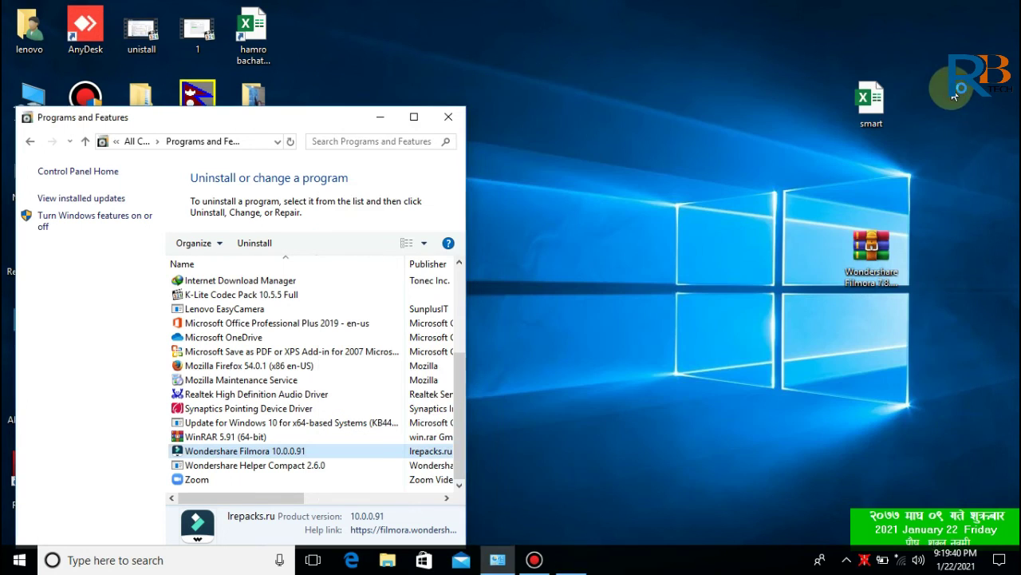
{"action": "left_click", "coordinate": [448, 118]}
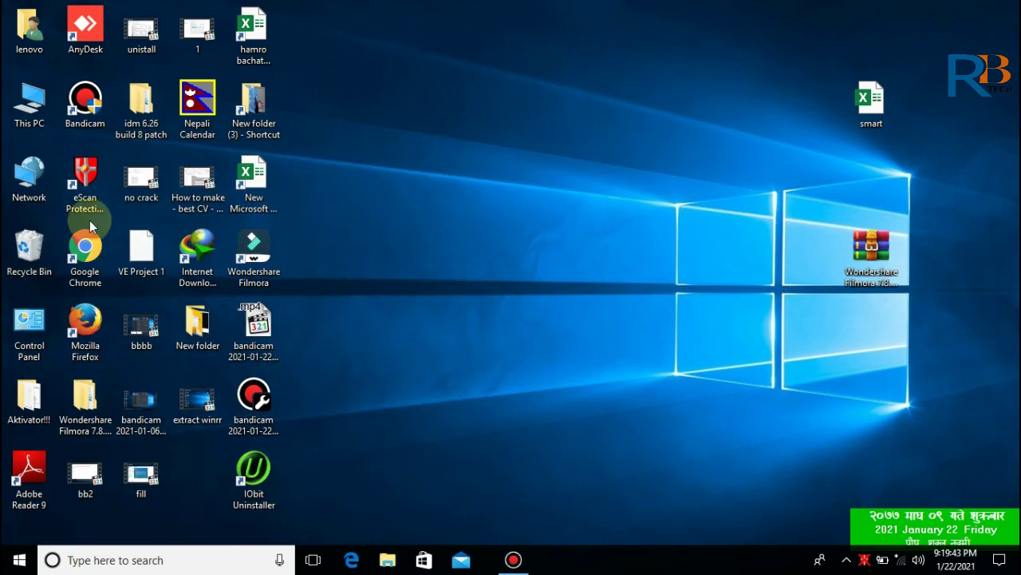
Reopen Programs and Features from a maximized Control Panel, check its list for Wondershare Filmora, and close the window
{"action": "left_click", "coordinate": [30, 329]}
{"action": "double_click", "coordinate": [30, 329]}
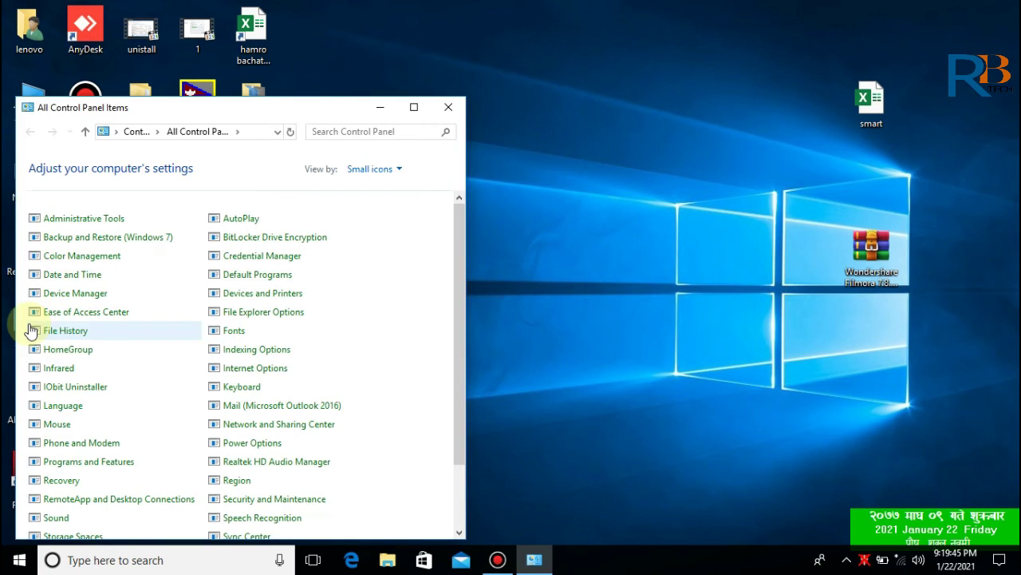
{"action": "left_click_drag", "start_coordinate": [290, 109], "coordinate": [614, 56]}
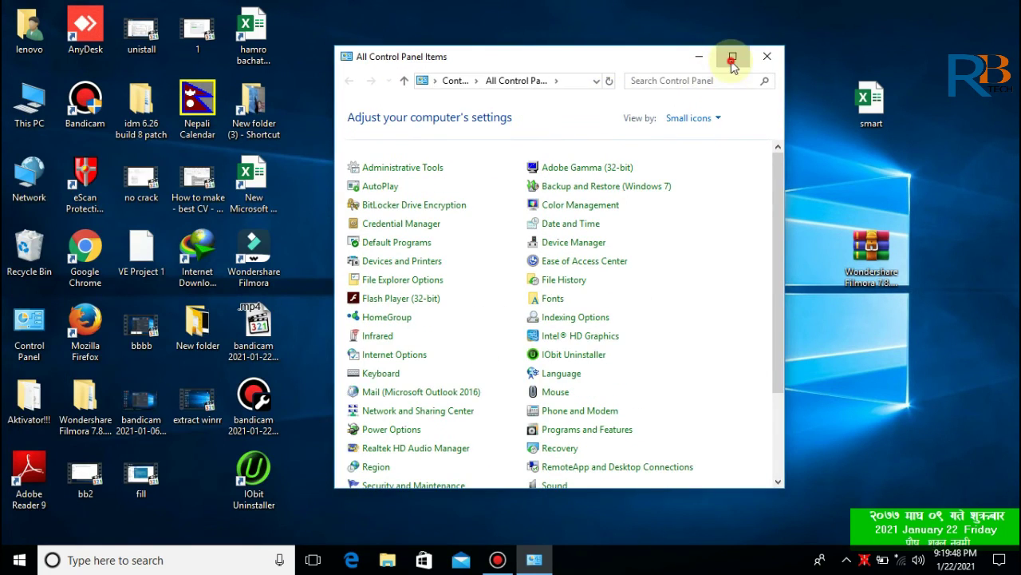
{"action": "left_click", "coordinate": [733, 56]}
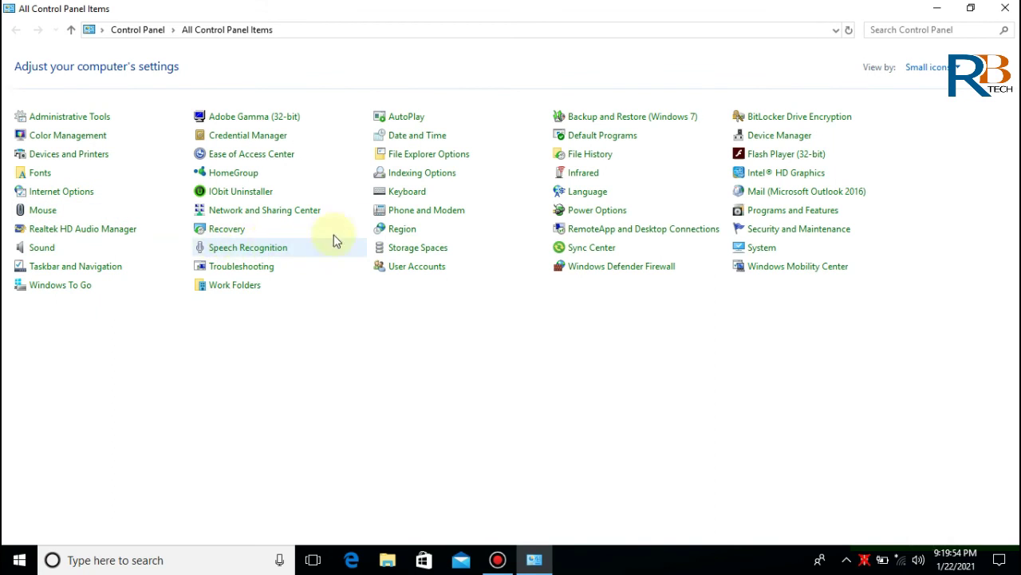
{"action": "left_click", "coordinate": [765, 217]}
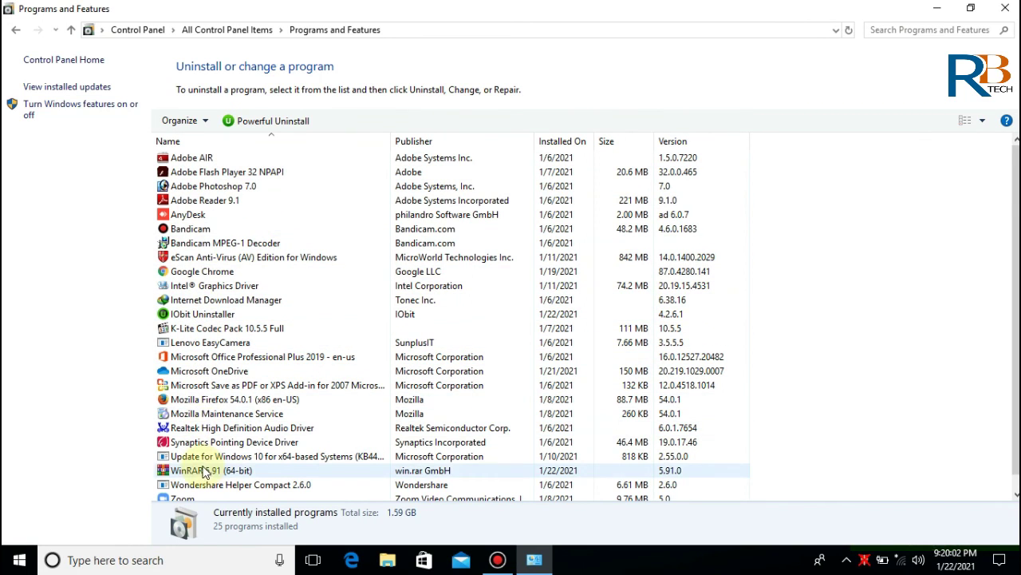
{"action": "scroll", "coordinate": [201, 471], "scroll_direction": "down", "scroll_amount": 1}
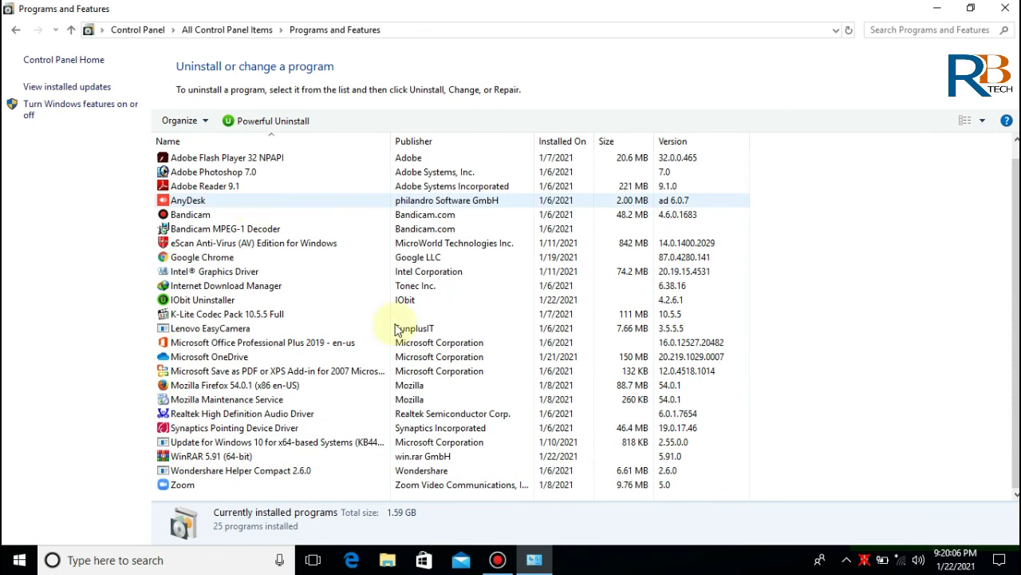
{"action": "left_click", "coordinate": [1004, 12]}
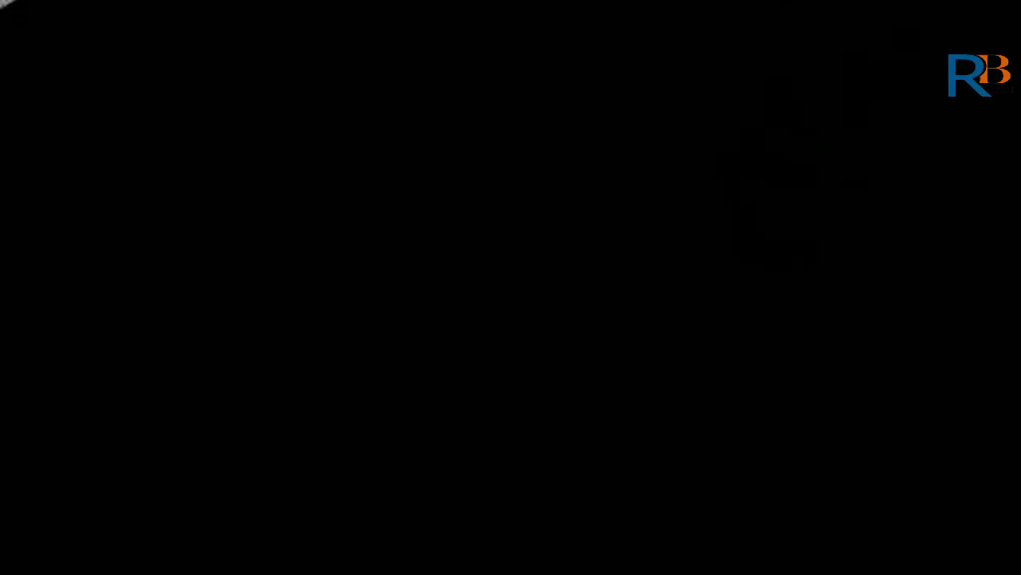